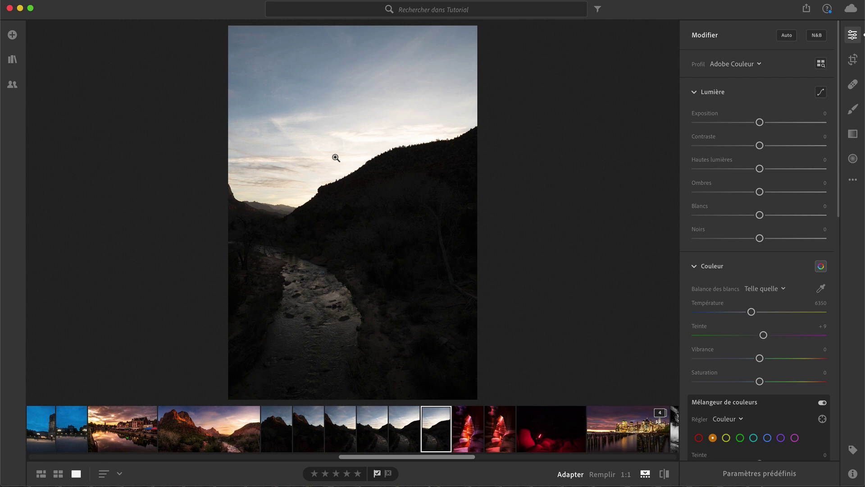
Review the six vertical canyon shots, select all of them and open Fusion en panorama
{"action": "left_click", "coordinate": [410, 434]}
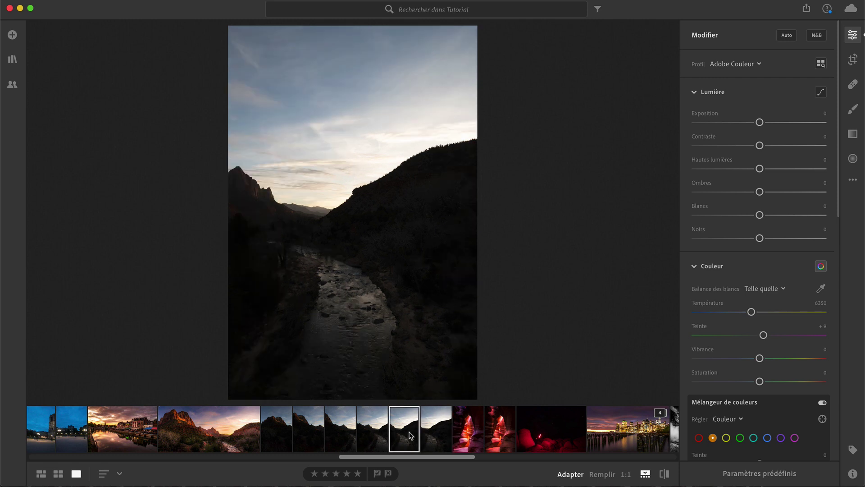
{"action": "left_click", "coordinate": [375, 432]}
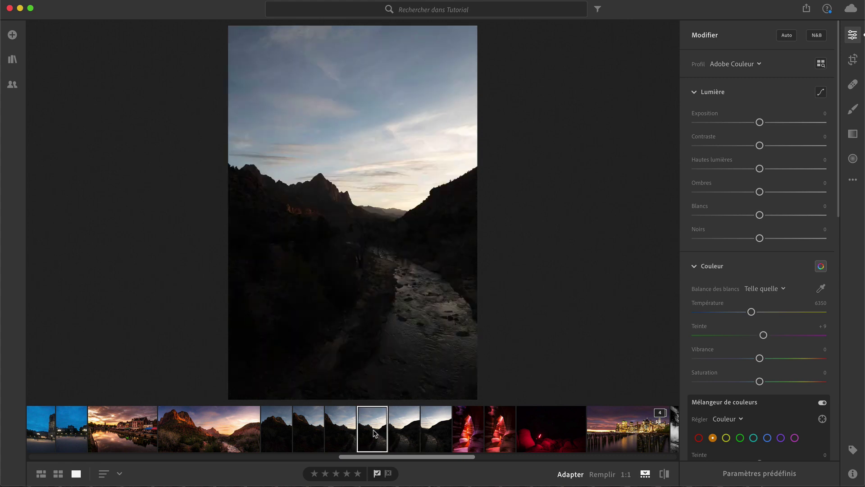
{"action": "left_click", "coordinate": [345, 429]}
{"action": "left_click", "coordinate": [309, 428]}
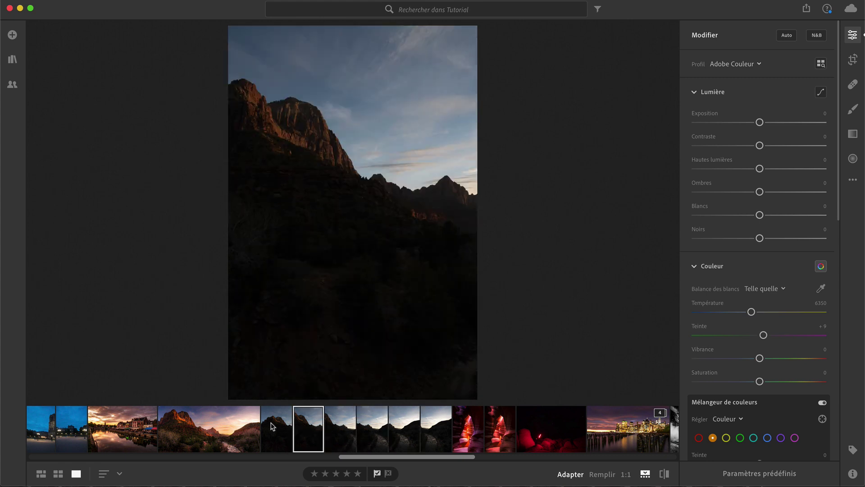
{"action": "left_click", "coordinate": [272, 426]}
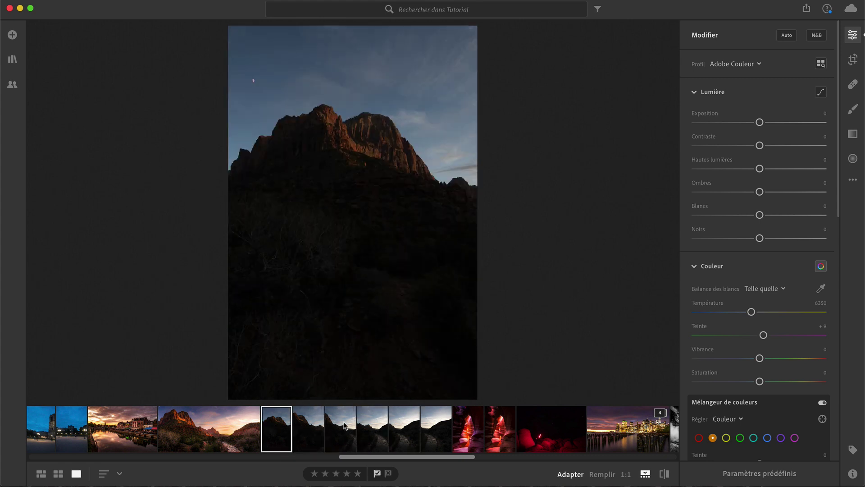
{"action": "left_click", "coordinate": [438, 425], "text": "shift"}
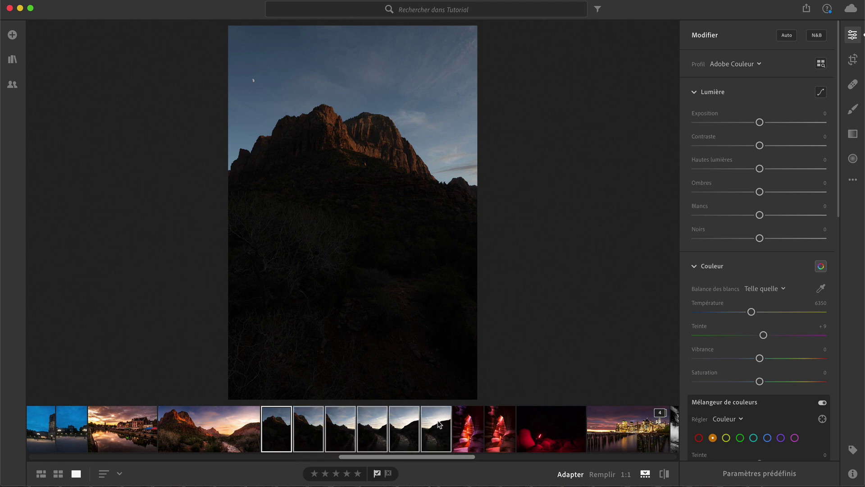
{"action": "key", "text": "shift"}
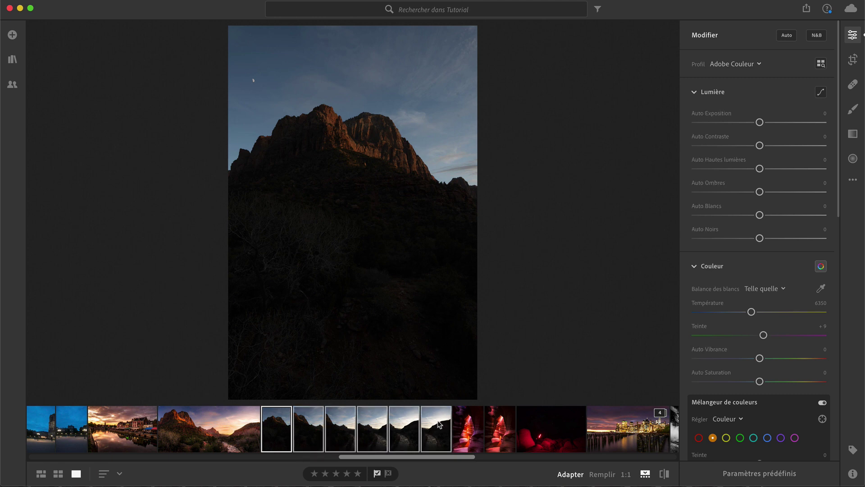
{"action": "right_click", "coordinate": [438, 424]}
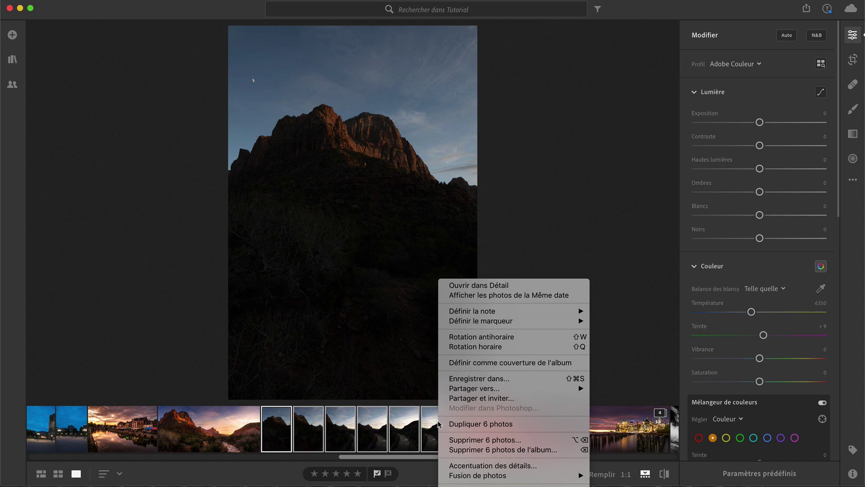
{"action": "mouse_move", "coordinate": [495, 475]}
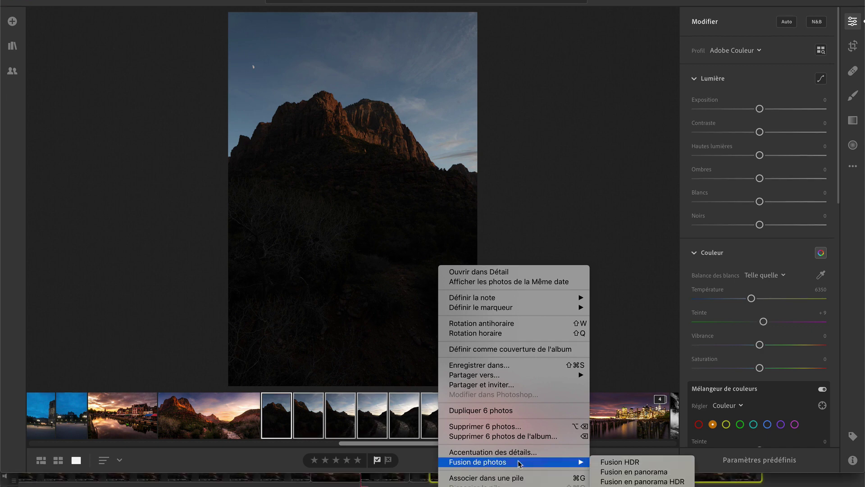
{"action": "left_click", "coordinate": [670, 473]}
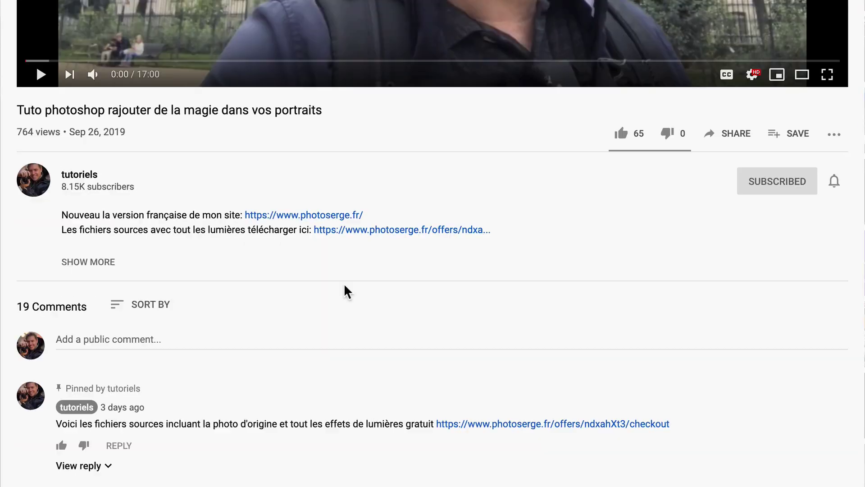
Look through the comments below the YouTube video "Tuto photoshop rajouter de la magie dans vos portraits"
{"action": "scroll", "coordinate": [344, 283], "scroll_direction": "down", "scroll_amount": 3}
{"action": "scroll", "coordinate": [344, 285], "scroll_direction": "down", "scroll_amount": 3}
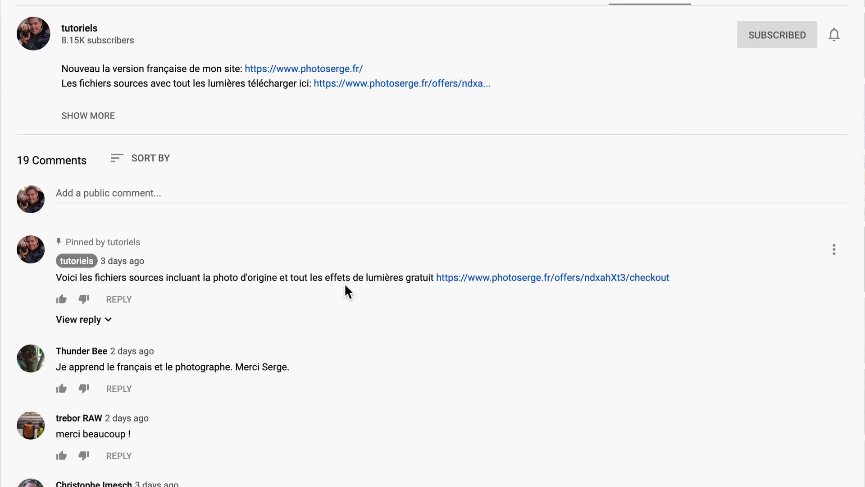
{"action": "scroll", "coordinate": [346, 283], "scroll_direction": "down", "scroll_amount": 3}
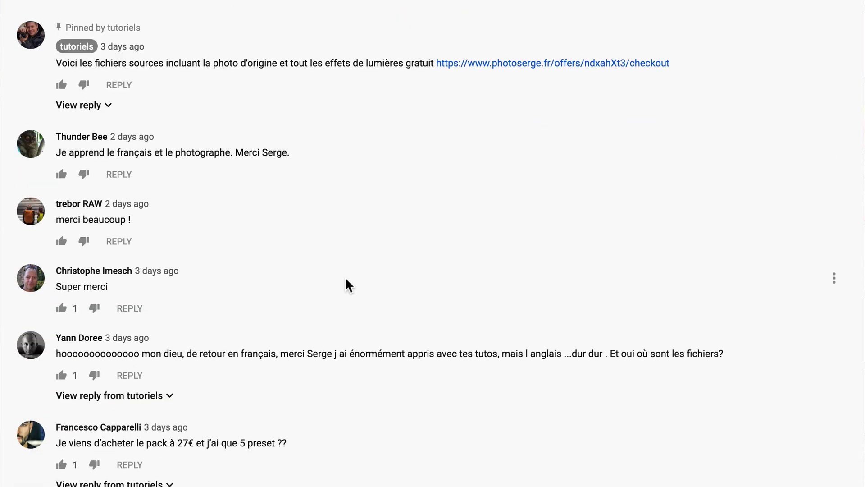
{"action": "scroll", "coordinate": [346, 281], "scroll_direction": "down", "scroll_amount": 3}
{"action": "scroll", "coordinate": [350, 285], "scroll_direction": "down", "scroll_amount": 1}
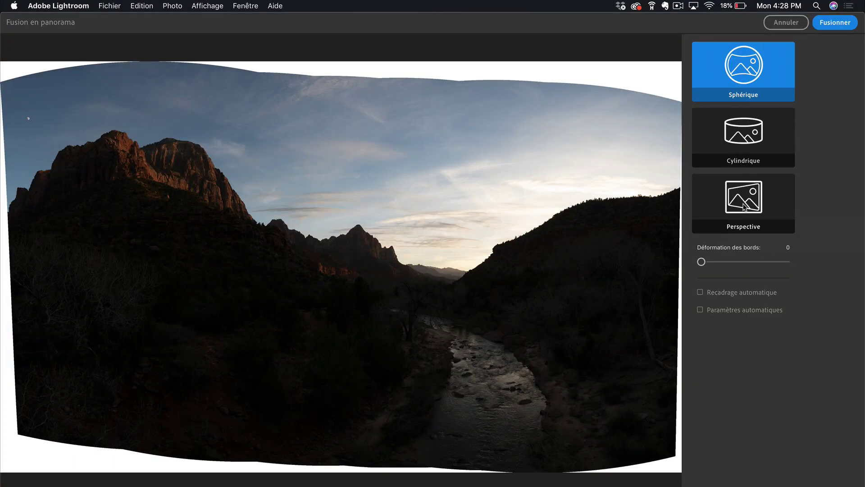
Try the Perspective and Cylindrique projections on the panorama preview and return to Sphérique
{"action": "left_click", "coordinate": [744, 207]}
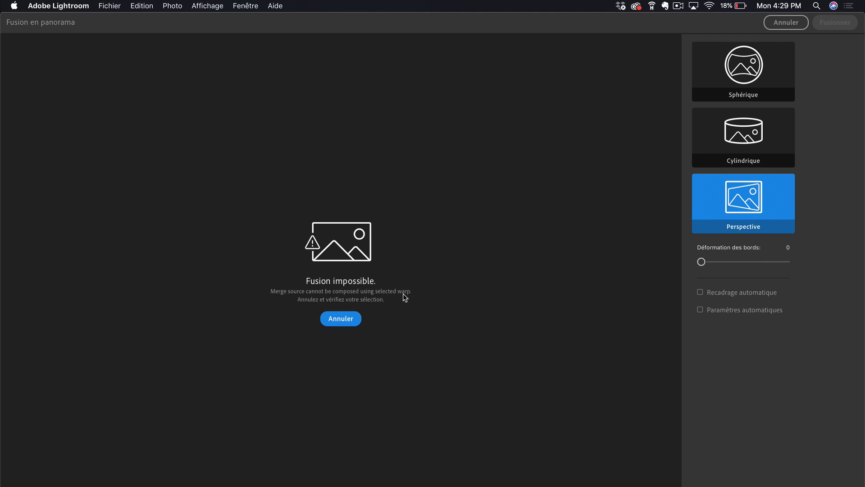
{"action": "left_click", "coordinate": [733, 142]}
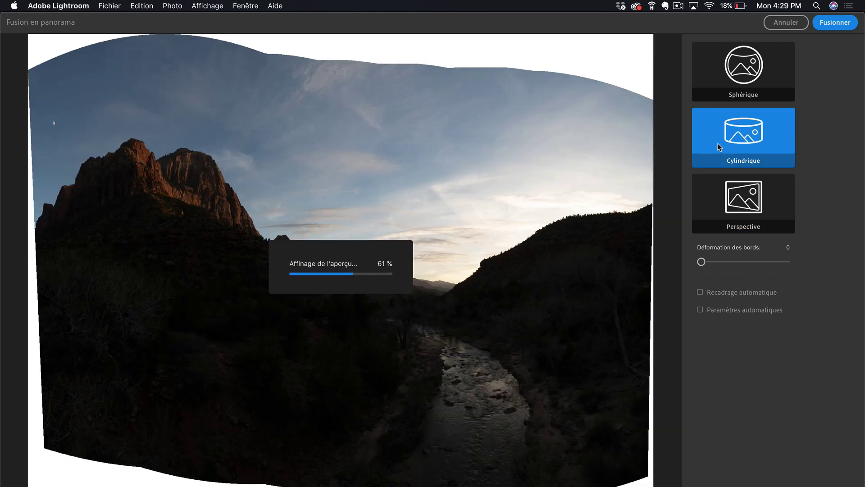
{"action": "left_click", "coordinate": [737, 73]}
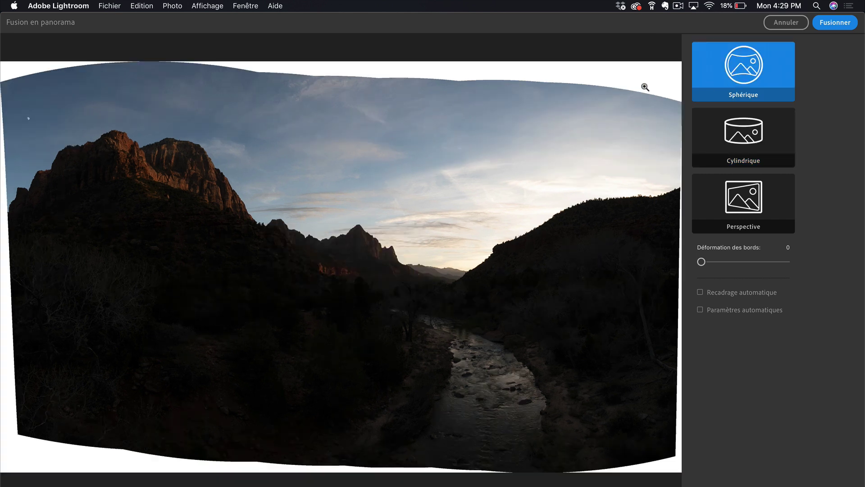
{"action": "left_click", "coordinate": [761, 129]}
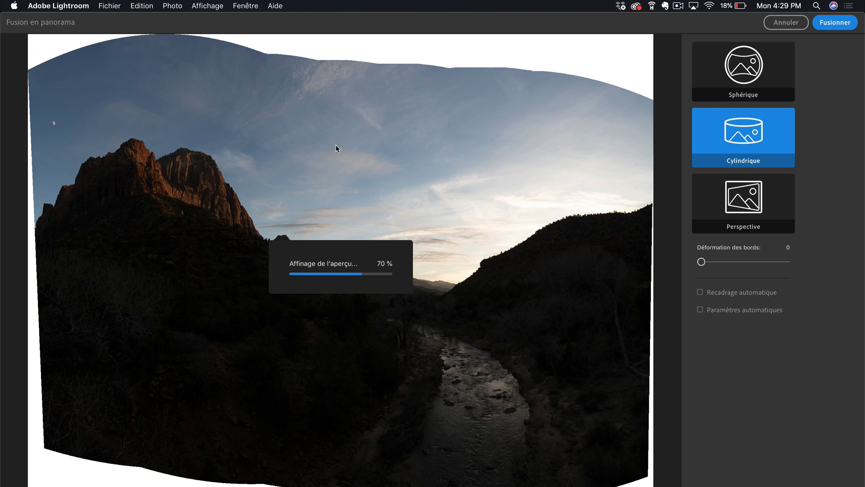
{"action": "left_click", "coordinate": [753, 70]}
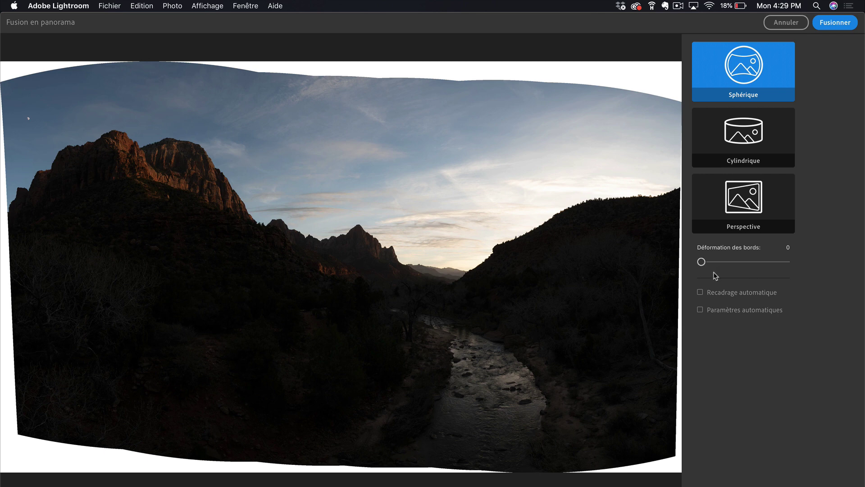
Try Déformation des bords and Recadrage automatique on the panorama preview, then close the preview without merging
{"action": "mouse_move", "coordinate": [702, 262]}
{"action": "left_mouse_down"}
{"action": "mouse_move", "coordinate": [824, 262]}
{"action": "mouse_move", "coordinate": [690, 263]}
{"action": "left_mouse_up"}
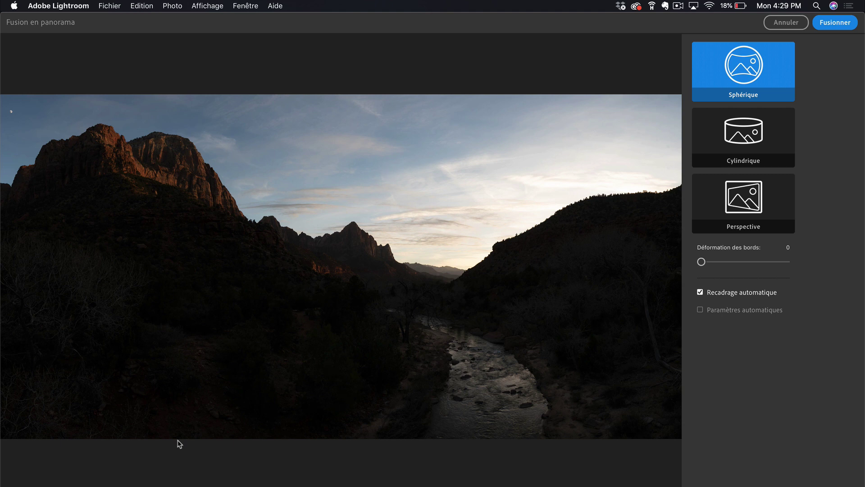
{"action": "left_click", "coordinate": [701, 292]}
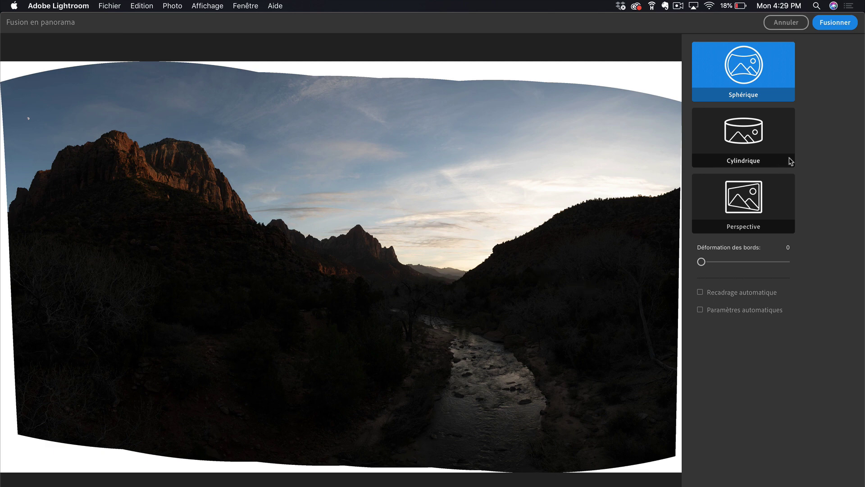
{"action": "left_click", "coordinate": [839, 23]}
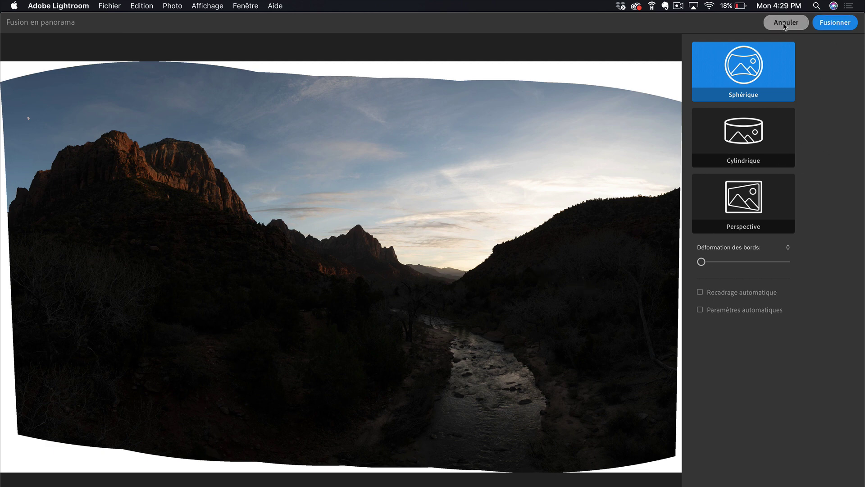
Open the existing merged canyon panorama and reset all its edits to the original values
{"action": "left_click", "coordinate": [251, 434]}
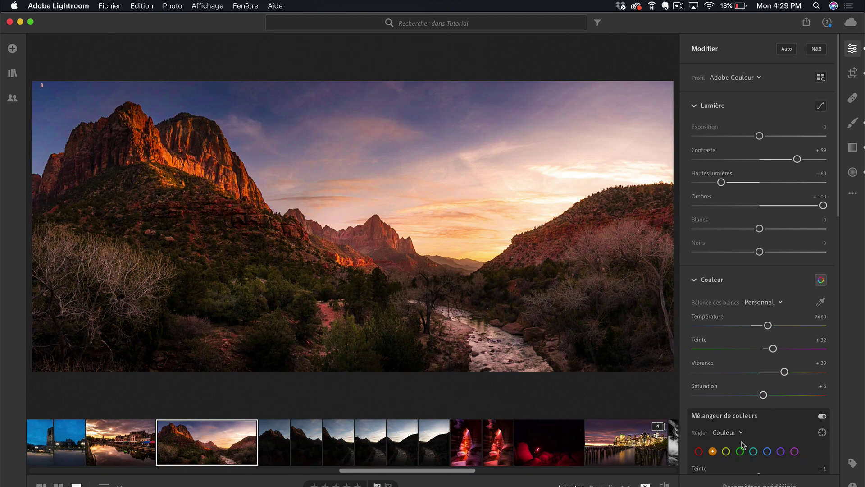
{"action": "key", "text": "shift+super+r"}
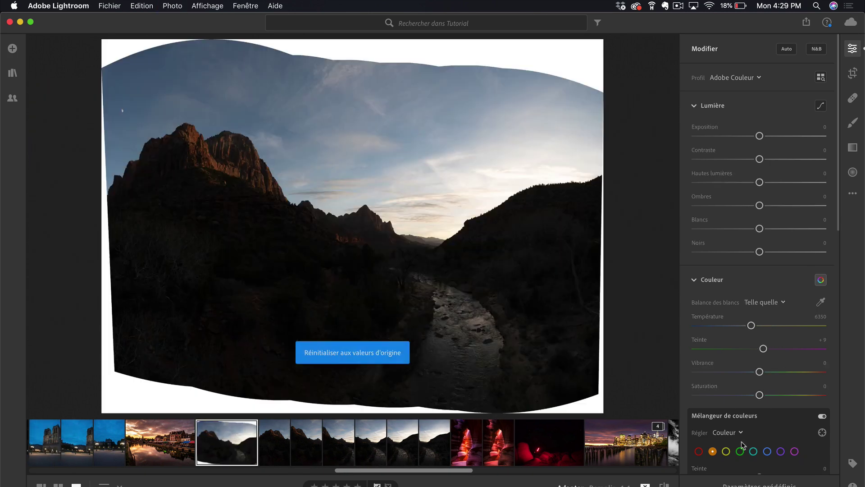
{"action": "left_click", "coordinate": [852, 194]}
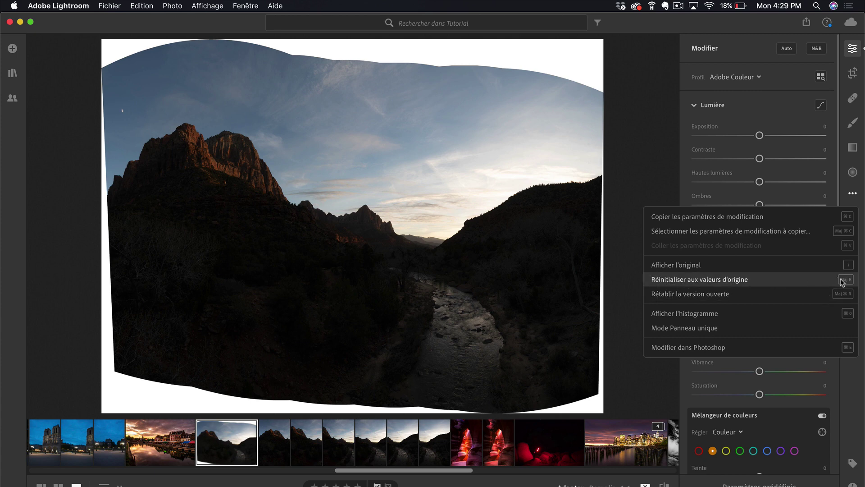
{"action": "left_click", "coordinate": [822, 278]}
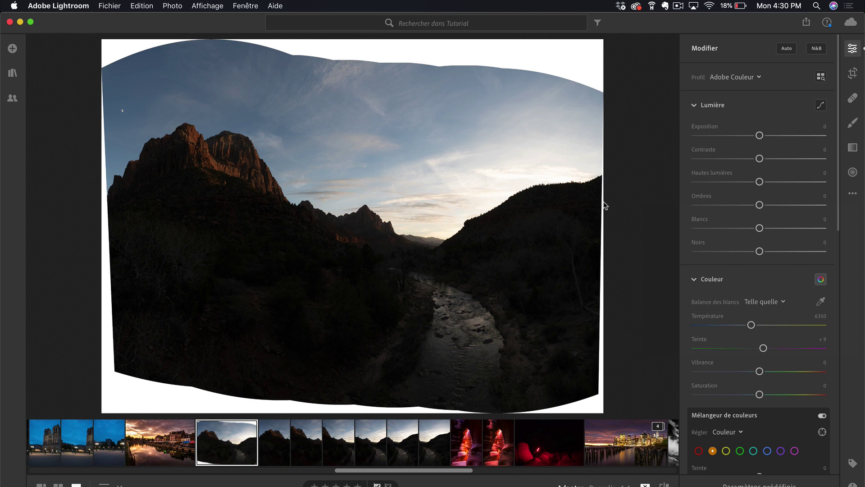
Crop the panorama freely on all four sides so that the white borders are cut away
{"action": "left_click", "coordinate": [852, 73]}
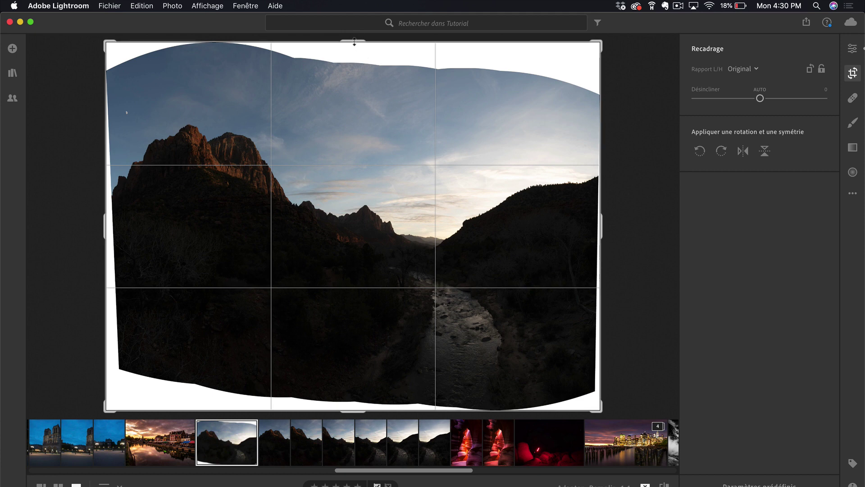
{"action": "left_click_drag", "start_coordinate": [353, 39], "coordinate": [355, 72]}
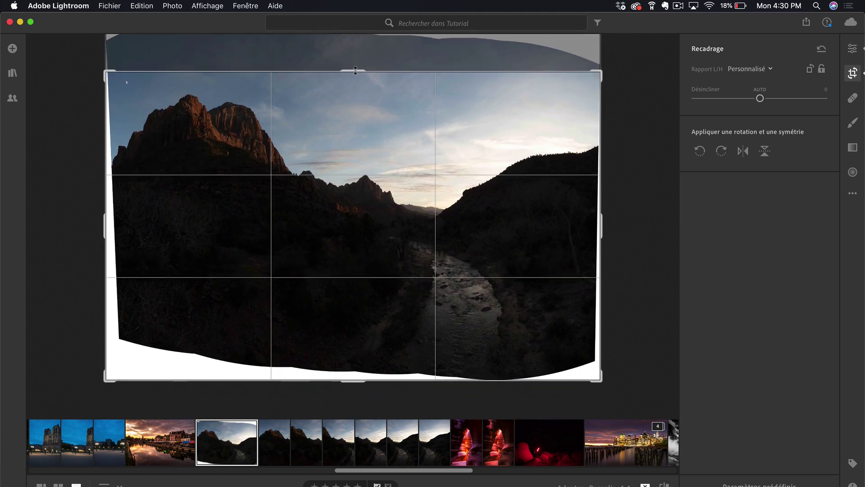
{"action": "left_click_drag", "start_coordinate": [352, 381], "coordinate": [353, 343]}
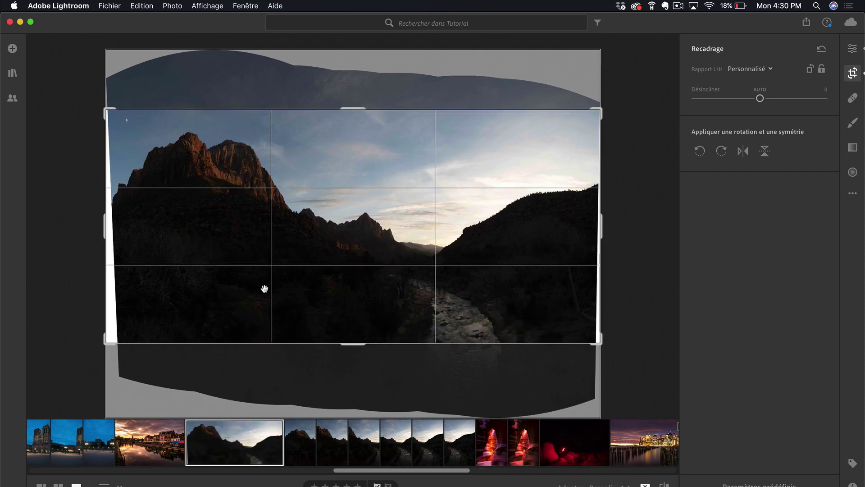
{"action": "left_click_drag", "start_coordinate": [100, 217], "coordinate": [106, 217]}
{"action": "left_click_drag", "start_coordinate": [588, 233], "coordinate": [583, 232]}
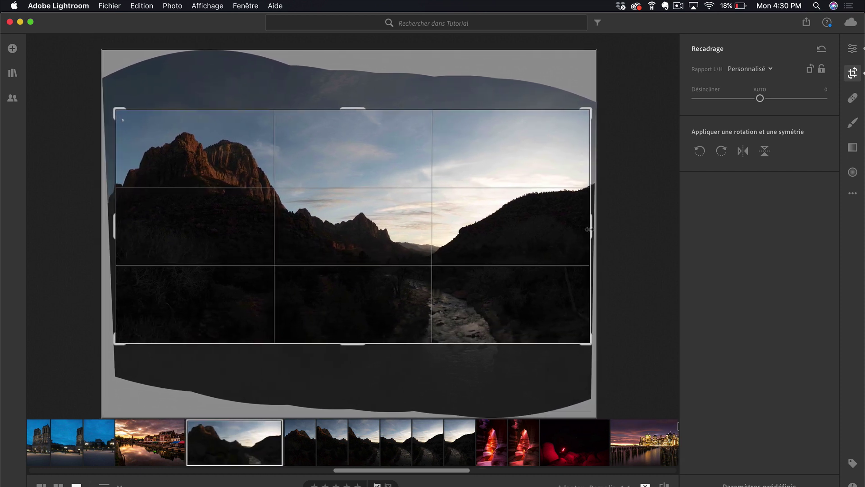
{"action": "key", "text": "Return"}
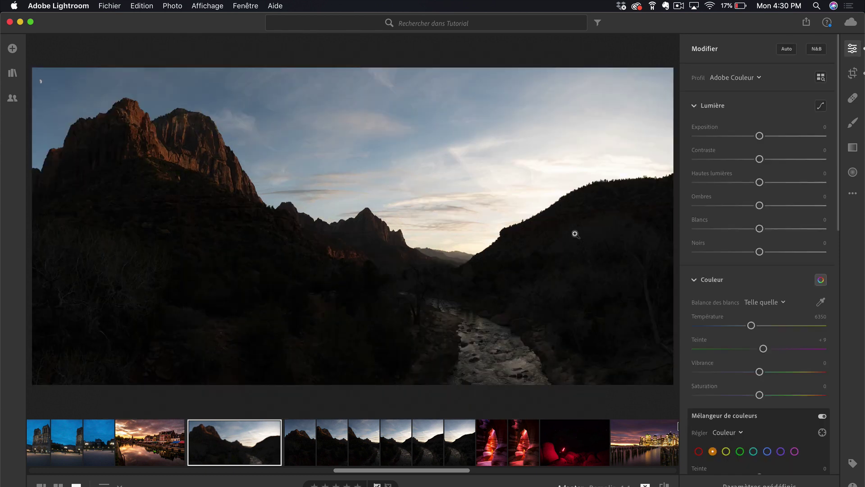
{"action": "key", "text": "Left"}
{"action": "key", "text": "Left"}
{"action": "key", "text": "Left"}
{"action": "key", "text": "Left"}
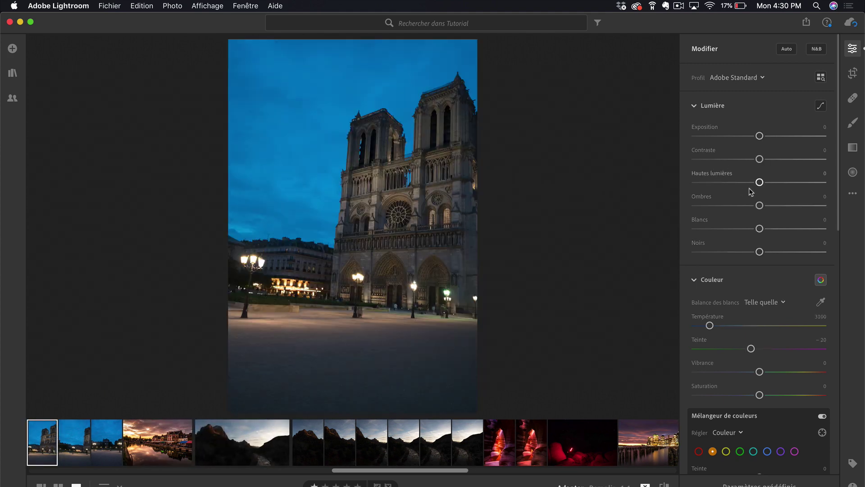
{"action": "left_click", "coordinate": [270, 442]}
Adjust the panorama's light: set Ombres to +100, Hautes lumières to -47 and Noirs to -33
{"action": "left_click_drag", "start_coordinate": [759, 205], "coordinate": [830, 210]}
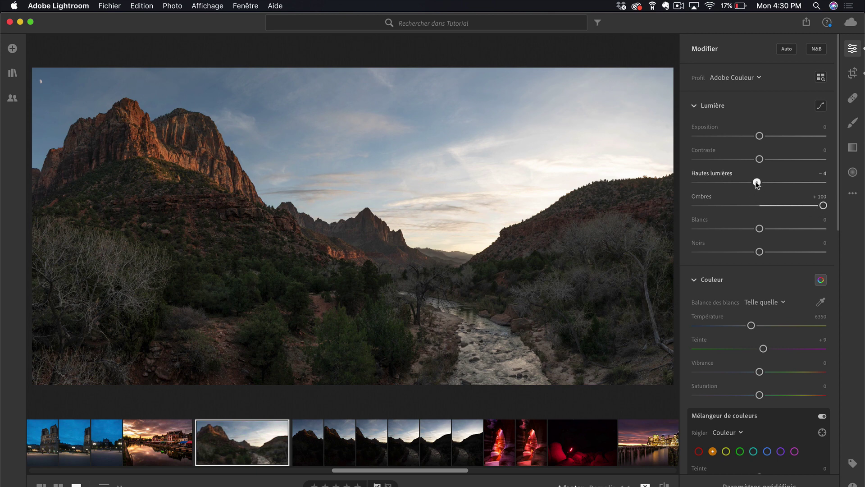
{"action": "left_click_drag", "start_coordinate": [760, 182], "coordinate": [676, 180]}
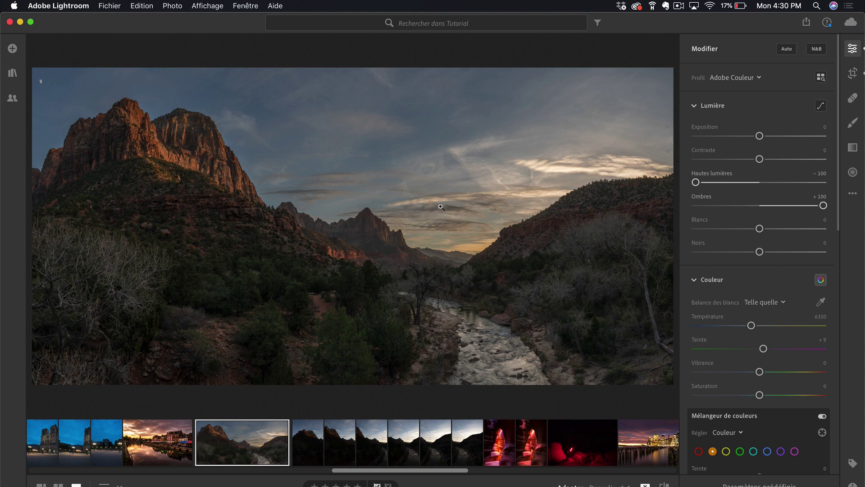
{"action": "left_click_drag", "start_coordinate": [724, 182], "coordinate": [729, 182]}
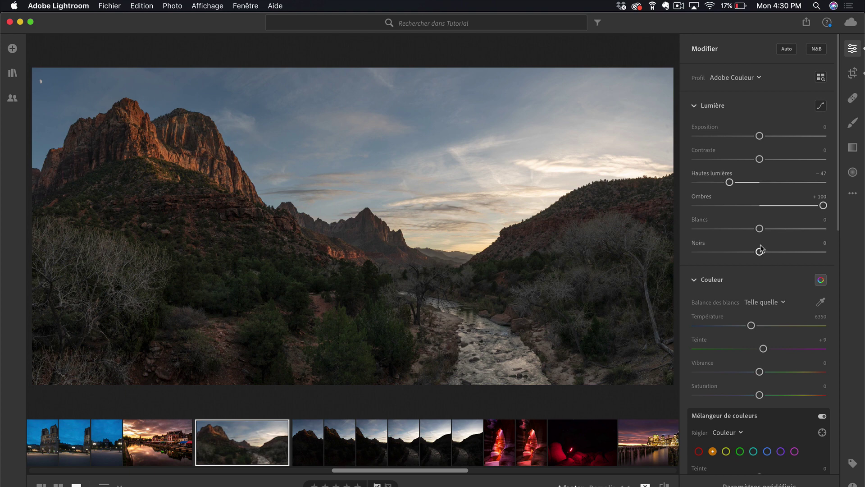
{"action": "key", "text": "alt"}
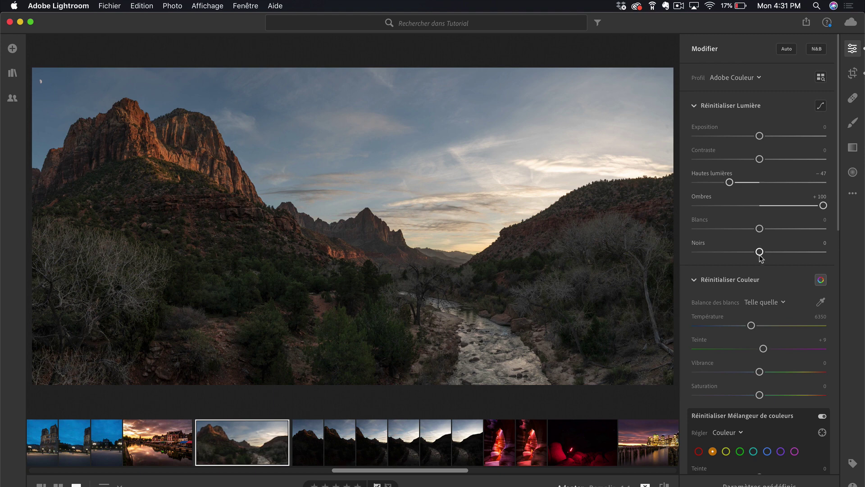
{"action": "left_click_drag", "start_coordinate": [760, 255], "coordinate": [740, 253]}
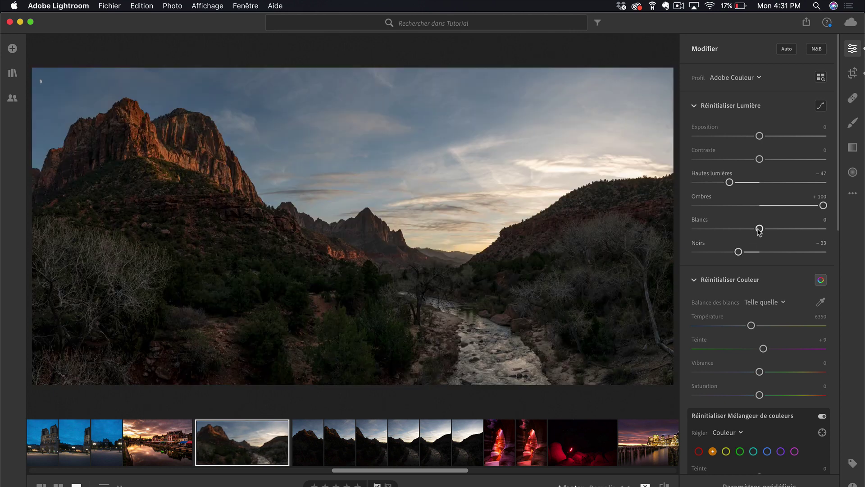
Set the panorama's Blancs to +13 and Contraste to +29, and compare it with the first unedited source shot
{"action": "mouse_move", "coordinate": [759, 228]}
{"action": "left_mouse_down"}
{"action": "mouse_move", "coordinate": [775, 229]}
{"action": "mouse_move", "coordinate": [768, 229]}
{"action": "left_mouse_up"}
{"action": "left_click", "coordinate": [777, 158]}
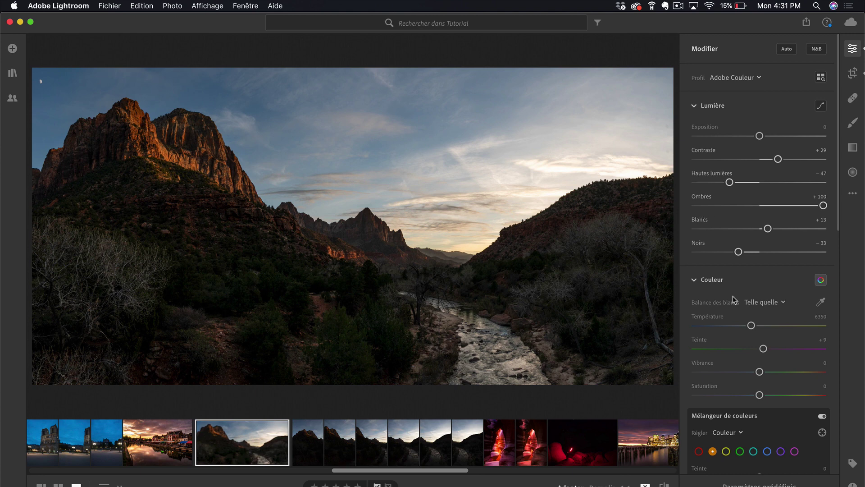
{"action": "scroll", "coordinate": [757, 306], "scroll_direction": "down", "scroll_amount": 1}
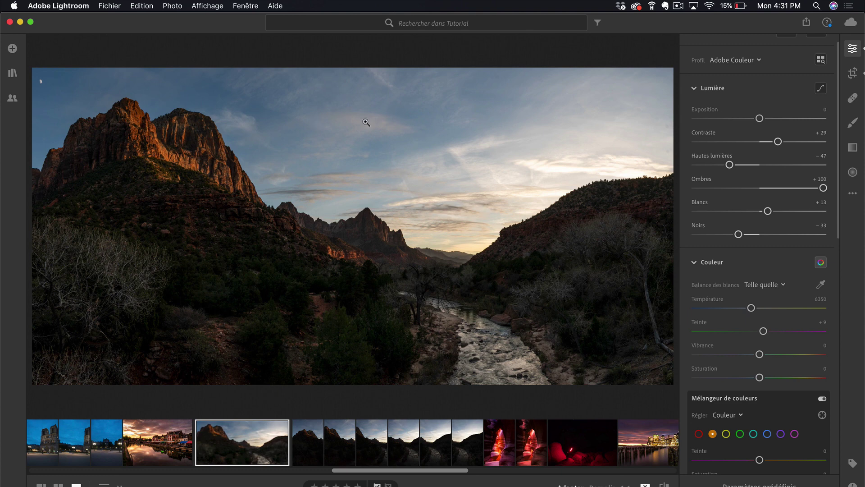
{"action": "key", "text": "Right"}
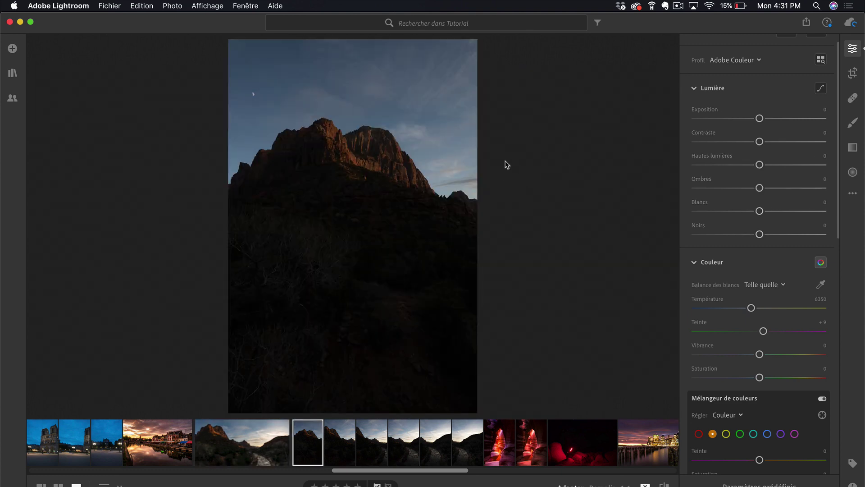
{"action": "left_click", "coordinate": [253, 437]}
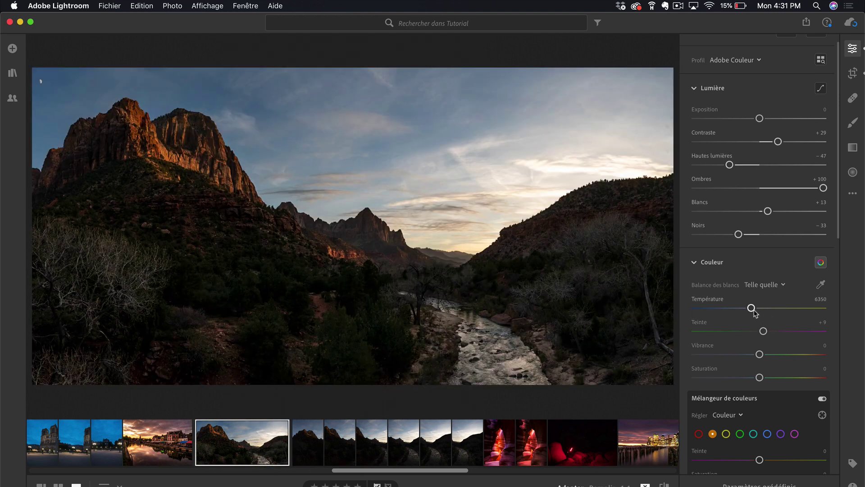
Warm the panorama's colours: set Température to 7087, Teinte to +28, Vibrance to +22 and Saturation to +3
{"action": "left_click_drag", "start_coordinate": [752, 308], "coordinate": [765, 309]}
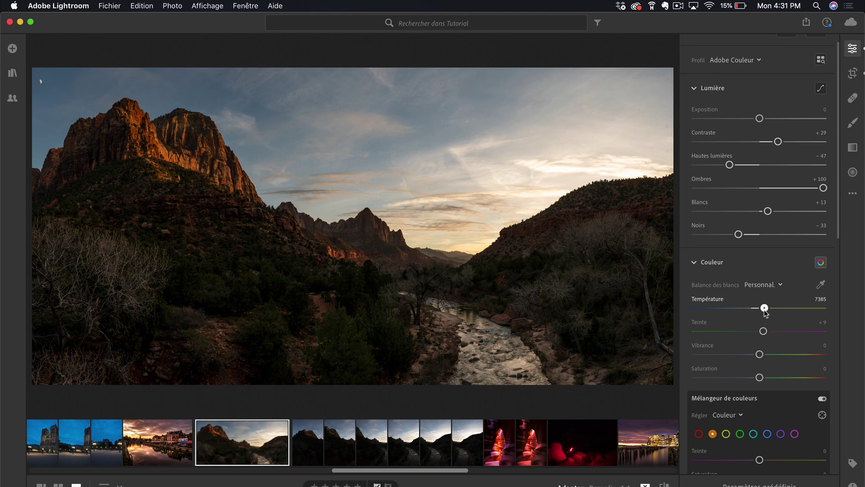
{"action": "left_click_drag", "start_coordinate": [765, 313], "coordinate": [768, 334]}
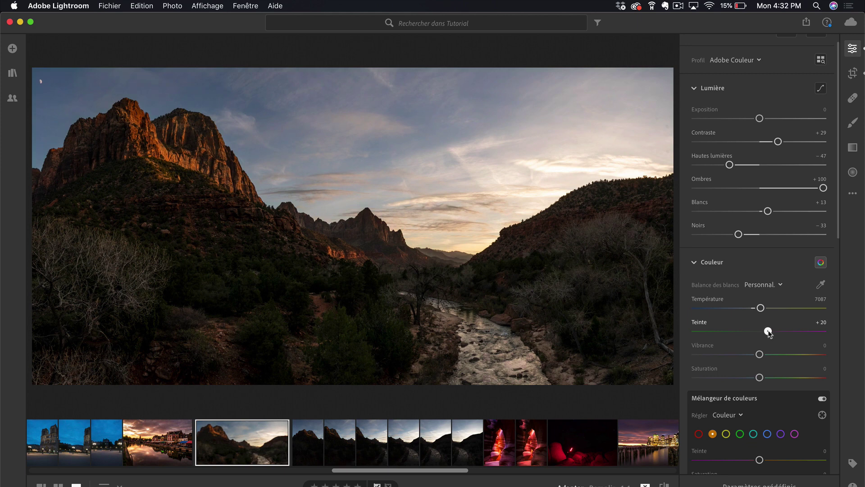
{"action": "left_click_drag", "start_coordinate": [770, 332], "coordinate": [773, 333]}
{"action": "left_click_drag", "start_coordinate": [772, 354], "coordinate": [760, 356]}
{"action": "left_click_drag", "start_coordinate": [766, 356], "coordinate": [766, 378]}
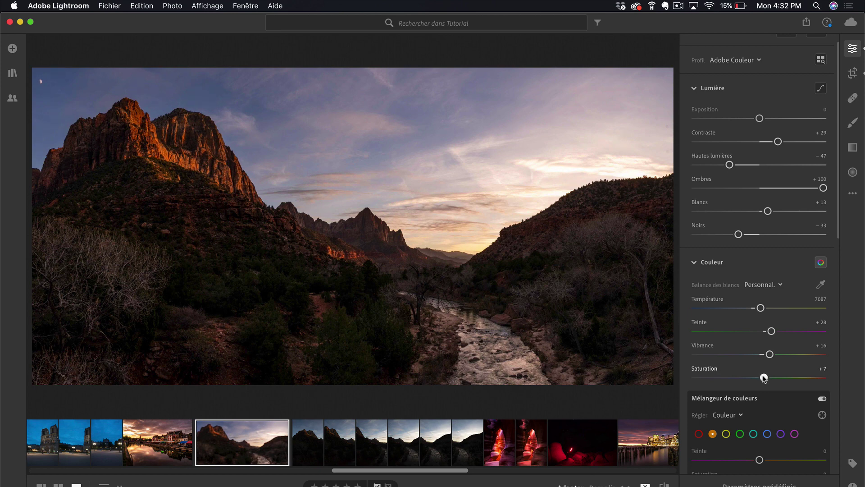
{"action": "mouse_move", "coordinate": [763, 379]}
{"action": "left_mouse_down"}
{"action": "mouse_move", "coordinate": [778, 379]}
{"action": "mouse_move", "coordinate": [757, 379]}
{"action": "mouse_move", "coordinate": [773, 354]}
{"action": "mouse_move", "coordinate": [763, 379]}
{"action": "left_mouse_up"}
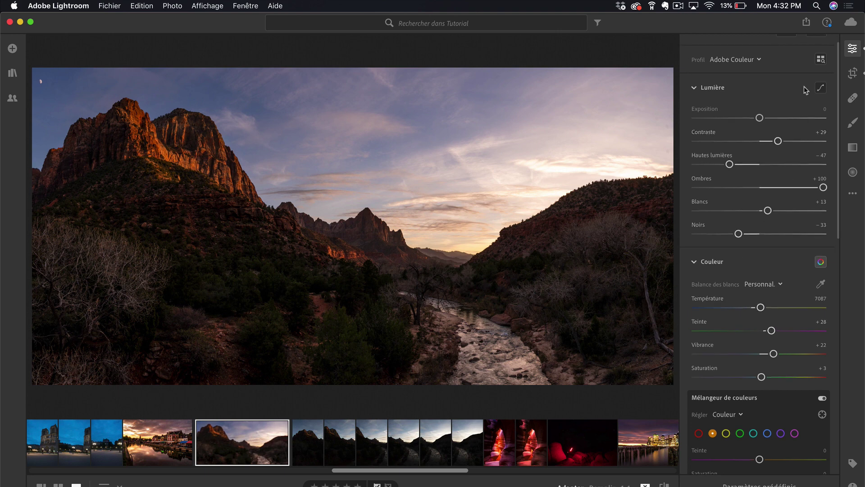
Switch to the linear gradient tool and reset its Exposition, Teinte and Clarté to 0
{"action": "left_click", "coordinate": [852, 147]}
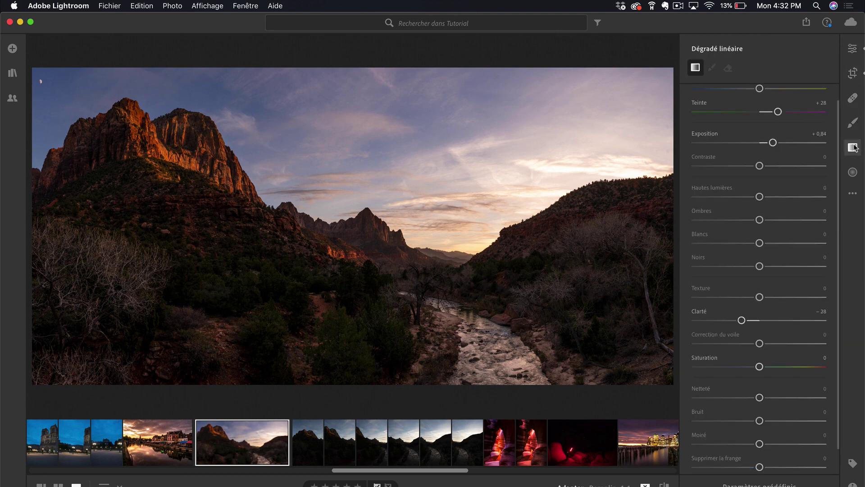
{"action": "scroll", "coordinate": [781, 200], "scroll_direction": "up", "scroll_amount": 2}
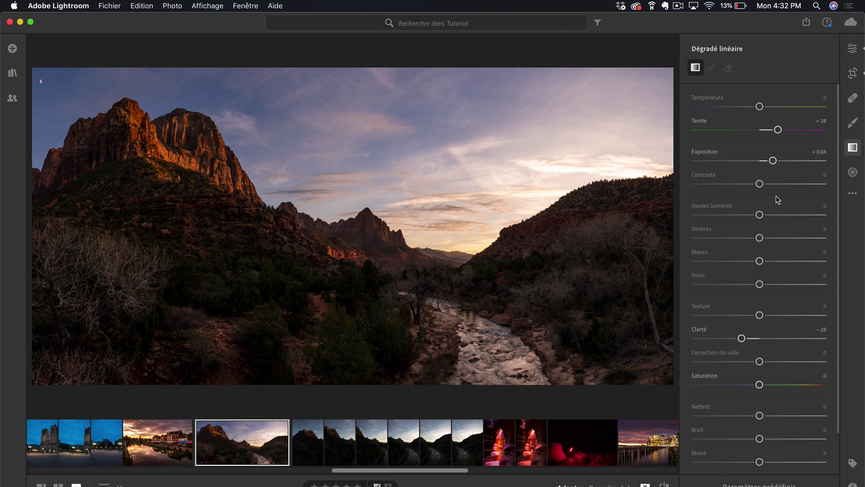
{"action": "double_click", "coordinate": [774, 161]}
{"action": "double_click", "coordinate": [778, 130]}
{"action": "double_click", "coordinate": [742, 338]}
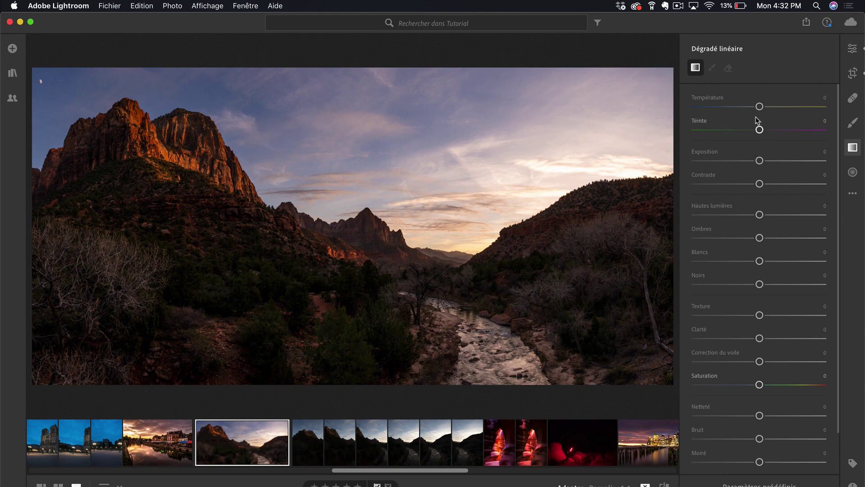
Darken the sky with a downward linear gradient at Température -5 and Exposition -0,36, and the foreground with an upward one at Exposition -0,56
{"action": "left_click_drag", "start_coordinate": [759, 107], "coordinate": [757, 107]}
{"action": "left_click_drag", "start_coordinate": [760, 161], "coordinate": [757, 161]}
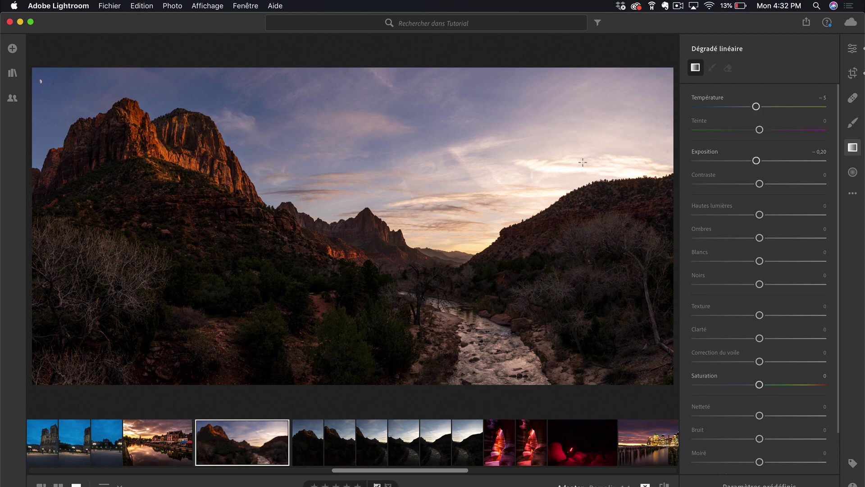
{"action": "mouse_move", "coordinate": [412, 97]}
{"action": "left_mouse_down"}
{"action": "mouse_move", "coordinate": [414, 290]}
{"action": "mouse_move", "coordinate": [414, 275]}
{"action": "left_mouse_up"}
{"action": "left_click_drag", "start_coordinate": [760, 184], "coordinate": [757, 187]}
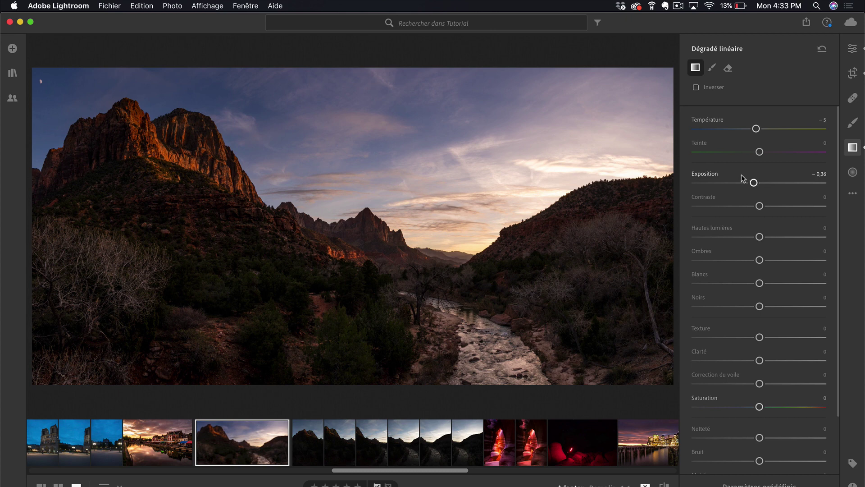
{"action": "left_click_drag", "start_coordinate": [527, 363], "coordinate": [527, 272]}
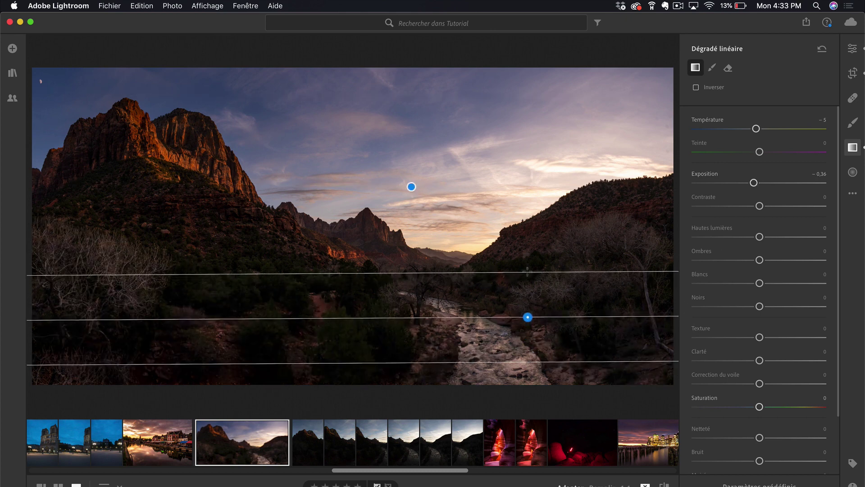
{"action": "mouse_move", "coordinate": [752, 182]}
{"action": "left_mouse_down"}
{"action": "mouse_move", "coordinate": [737, 182]}
{"action": "mouse_move", "coordinate": [750, 182]}
{"action": "left_mouse_up"}
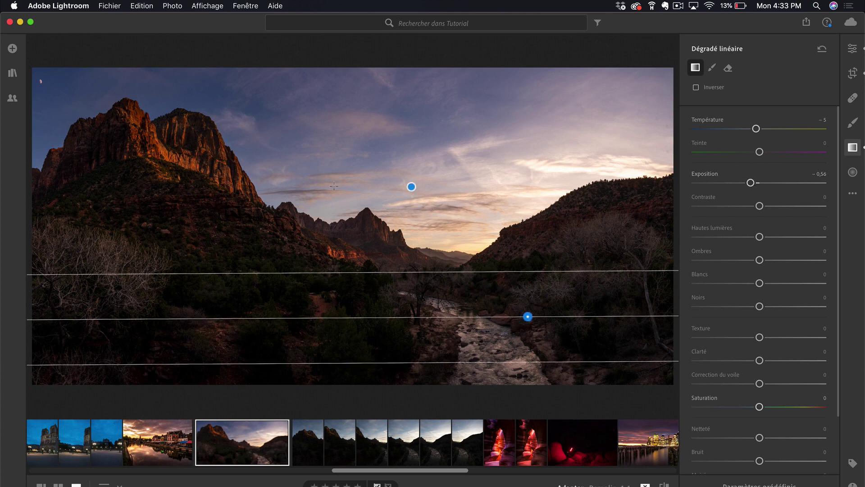
Draw a wide elliptical radial gradient around the sunset glow above the horizon and centre it over the valley
{"action": "left_click", "coordinate": [850, 176]}
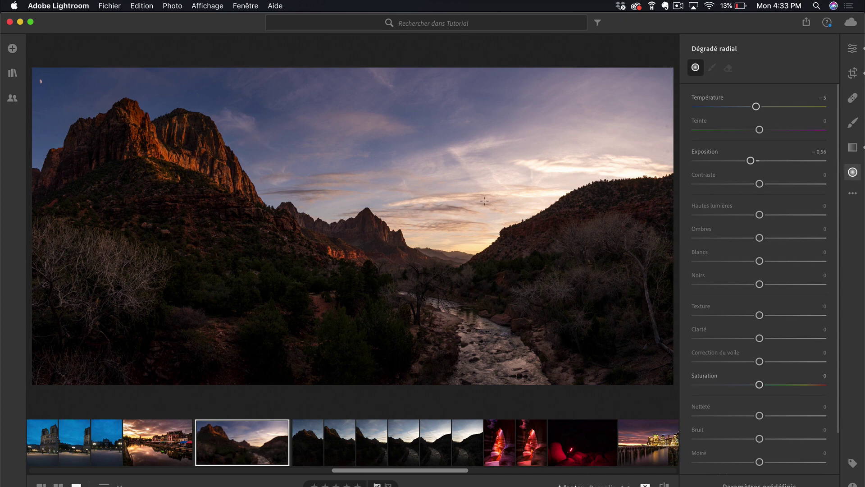
{"action": "left_click_drag", "start_coordinate": [451, 205], "coordinate": [712, 270]}
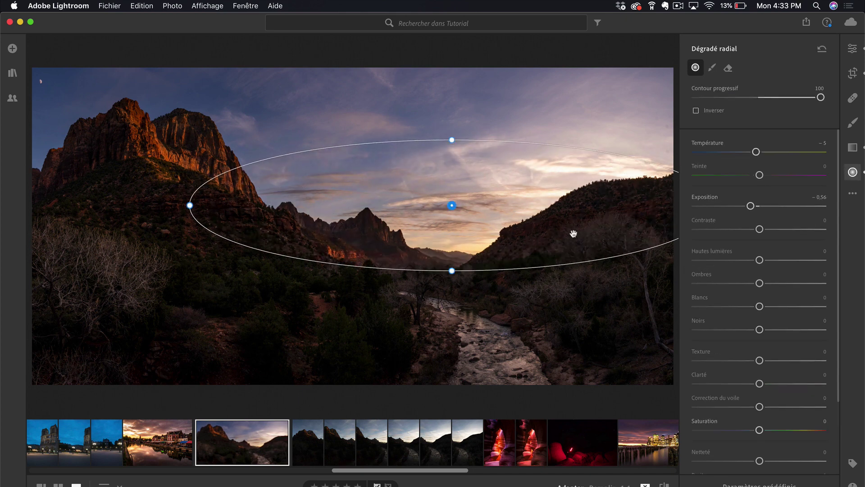
{"action": "left_click_drag", "start_coordinate": [460, 206], "coordinate": [430, 196]}
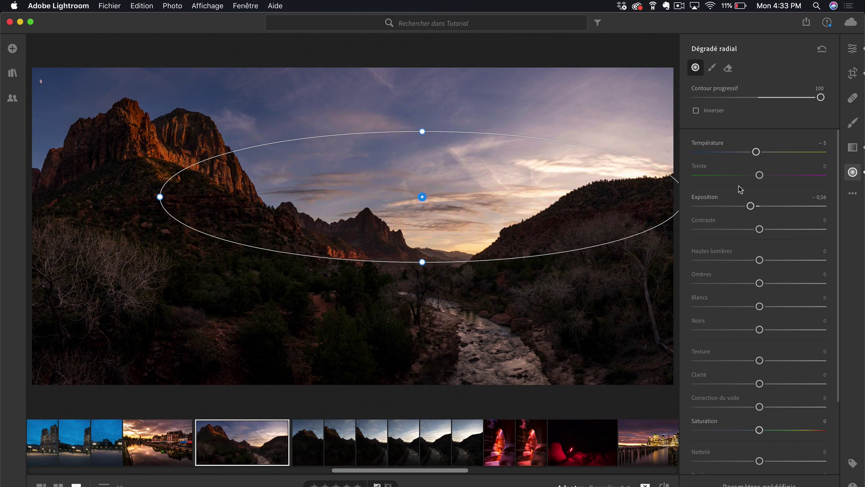
Set the radial gradient's Exposition to +0,28, Température +28, Teinte +12, Saturation +38 and Clarté -40, shifting it towards the mountains and widening it
{"action": "left_click_drag", "start_coordinate": [754, 207], "coordinate": [764, 207]}
{"action": "left_click_drag", "start_coordinate": [757, 152], "coordinate": [767, 174]}
{"action": "left_click_drag", "start_coordinate": [759, 429], "coordinate": [784, 430]}
{"action": "left_click_drag", "start_coordinate": [423, 198], "coordinate": [379, 199]}
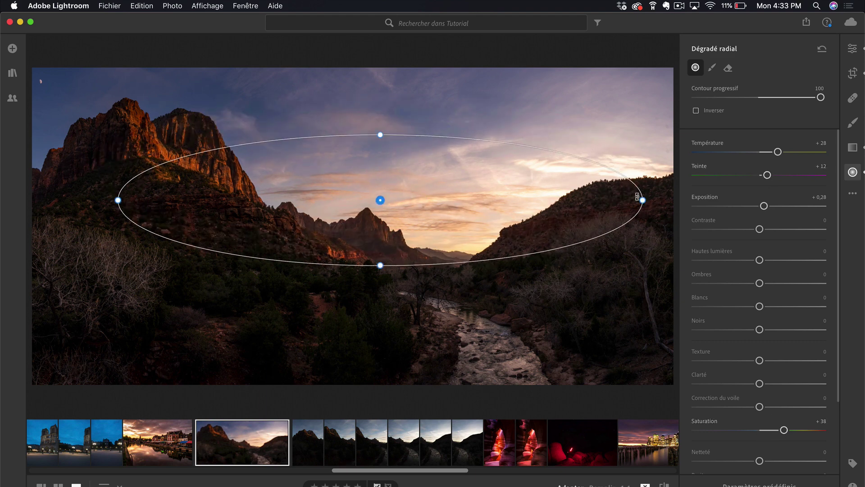
{"action": "left_click_drag", "start_coordinate": [637, 196], "coordinate": [660, 199]}
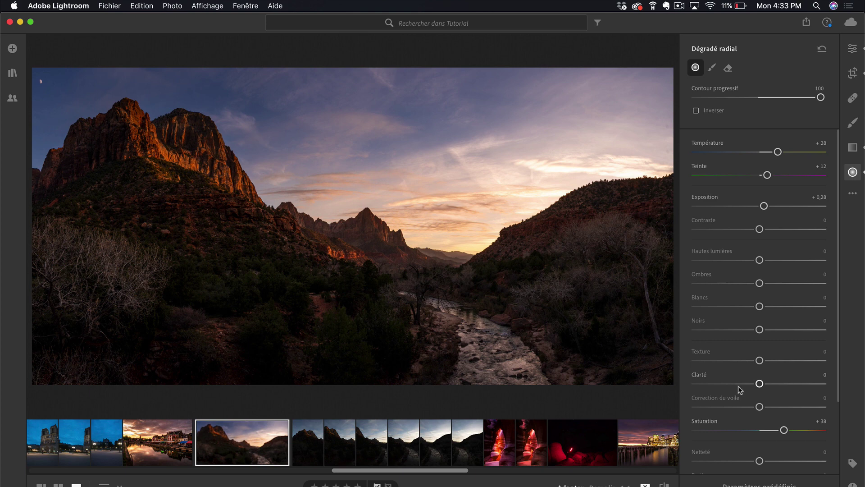
{"action": "left_click_drag", "start_coordinate": [759, 384], "coordinate": [736, 384]}
Return to the global adjustments and raise the panorama's Contraste to +52
{"action": "left_click", "coordinate": [853, 49]}
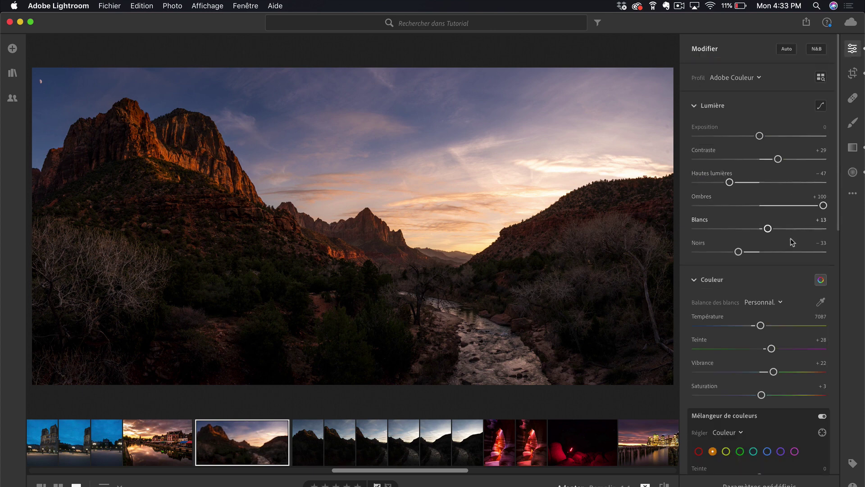
{"action": "double_click", "coordinate": [797, 161]}
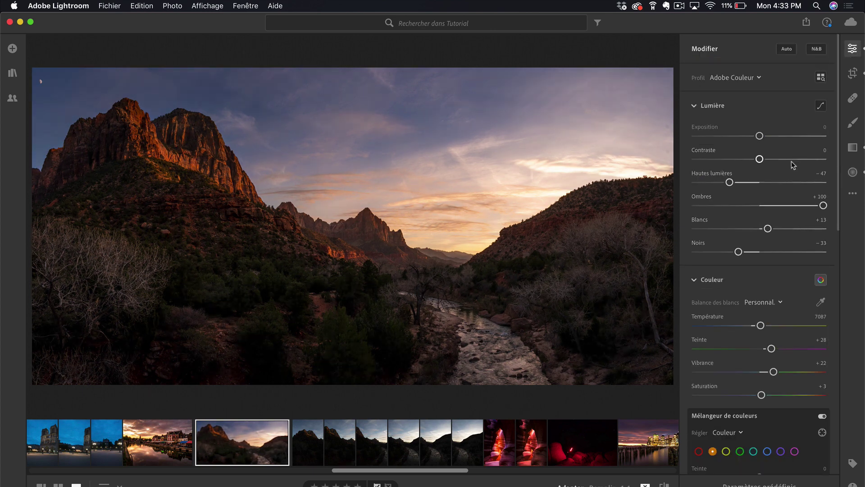
{"action": "left_click", "coordinate": [792, 160]}
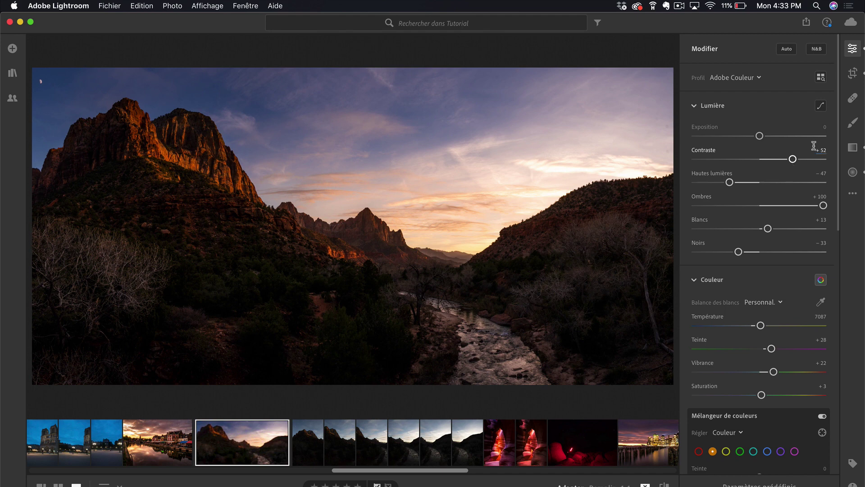
Switch to the adjustment brush and reset its Température, Teinte and Clarté to 0
{"action": "left_click", "coordinate": [852, 124]}
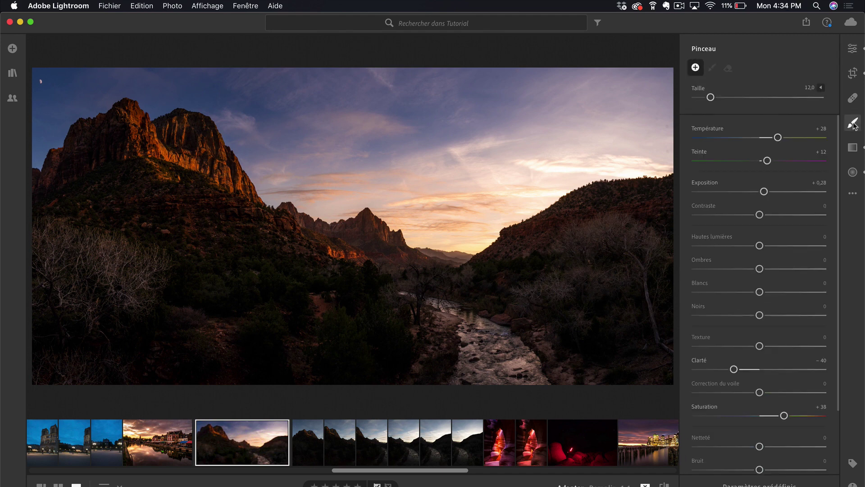
{"action": "double_click", "coordinate": [779, 137]}
{"action": "double_click", "coordinate": [767, 161]}
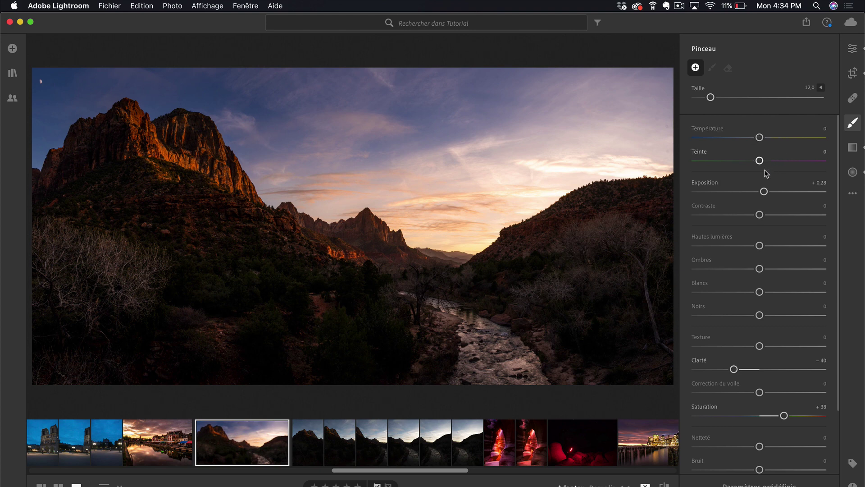
{"action": "double_click", "coordinate": [734, 369]}
Set the brush to Température +14, Exposition +1,00 and Saturation +30, with a Taille of 16
{"action": "left_click_drag", "start_coordinate": [759, 137], "coordinate": [769, 137]}
{"action": "left_click_drag", "start_coordinate": [764, 191], "coordinate": [769, 193]}
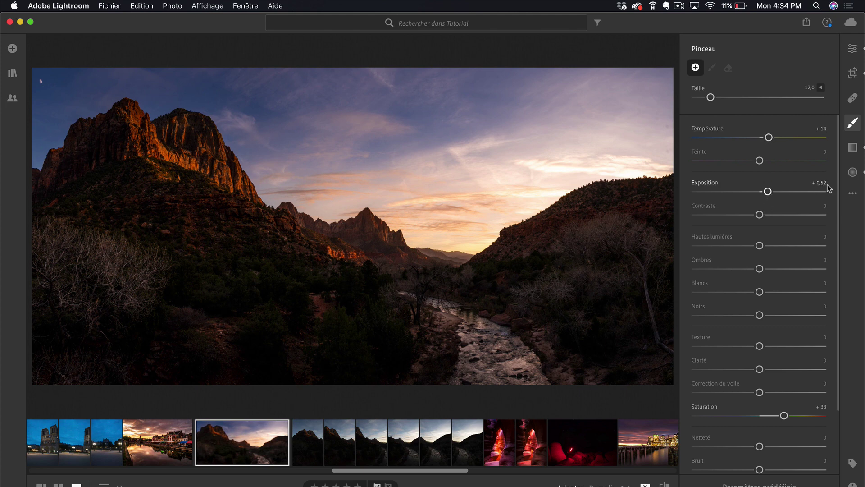
{"action": "left_click", "coordinate": [770, 193]}
{"action": "left_click_drag", "start_coordinate": [770, 193], "coordinate": [775, 193]}
{"action": "left_click_drag", "start_coordinate": [784, 415], "coordinate": [779, 415]}
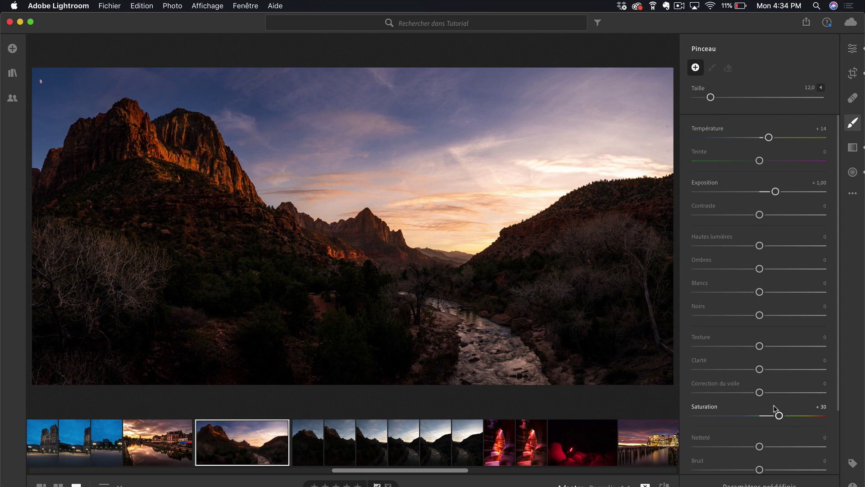
{"action": "scroll", "coordinate": [354, 240], "scroll_direction": "up", "scroll_amount": 4}
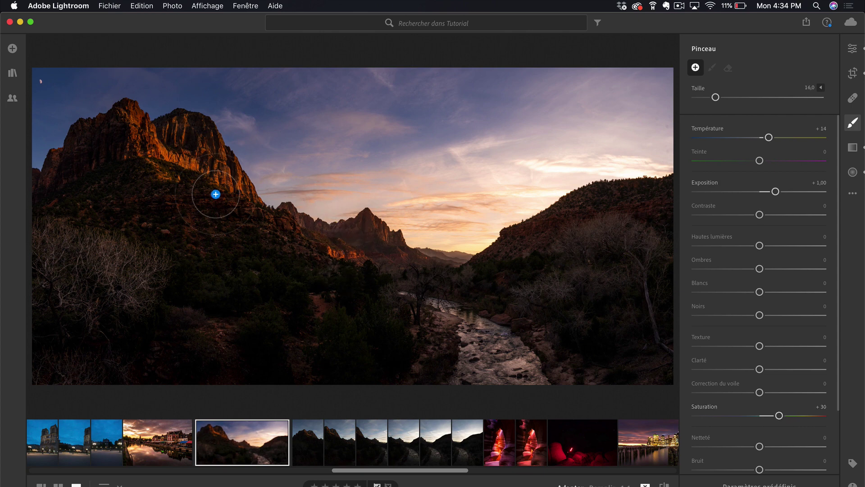
Brush over the sunlit cliff faces and slope of the large mountain, and set that mask's Exposition to +0,52
{"action": "mouse_move", "coordinate": [155, 148]}
{"action": "left_mouse_down"}
{"action": "mouse_move", "coordinate": [173, 164]}
{"action": "mouse_move", "coordinate": [202, 163]}
{"action": "mouse_move", "coordinate": [223, 195]}
{"action": "mouse_move", "coordinate": [284, 239]}
{"action": "mouse_move", "coordinate": [306, 238]}
{"action": "mouse_move", "coordinate": [346, 265]}
{"action": "mouse_move", "coordinate": [423, 251]}
{"action": "mouse_move", "coordinate": [482, 262]}
{"action": "mouse_move", "coordinate": [516, 244]}
{"action": "mouse_move", "coordinate": [413, 260]}
{"action": "mouse_move", "coordinate": [194, 197]}
{"action": "left_mouse_up"}
{"action": "left_click_drag", "start_coordinate": [775, 192], "coordinate": [784, 191]}
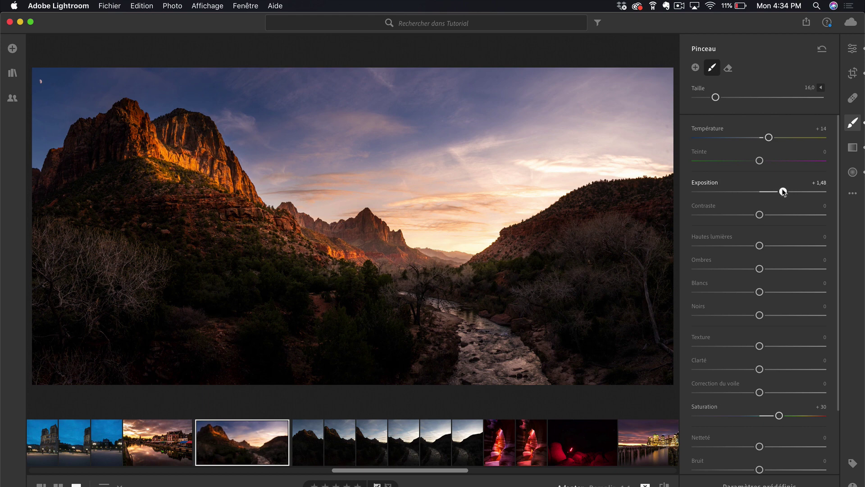
{"action": "left_click_drag", "start_coordinate": [784, 192], "coordinate": [775, 193]}
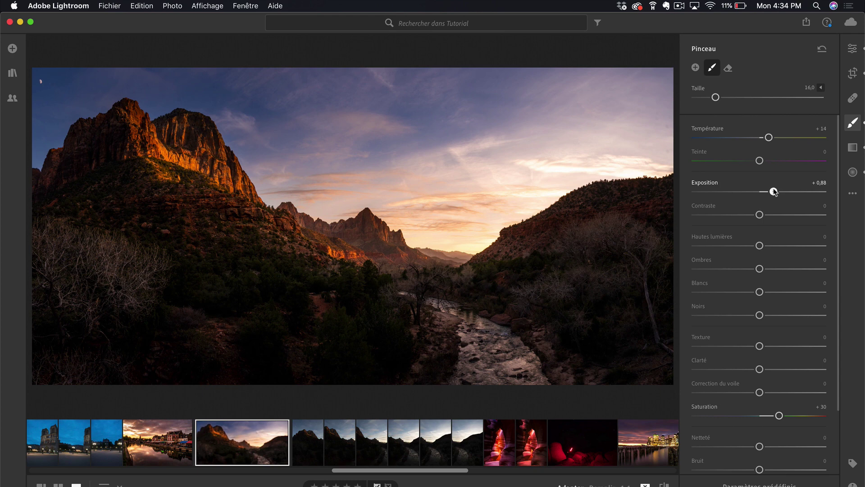
{"action": "left_click_drag", "start_coordinate": [774, 193], "coordinate": [769, 192]}
Paint a new brush mask over the bare bushes and trees in the foreground and set its Exposition to +0,76
{"action": "left_click", "coordinate": [696, 67]}
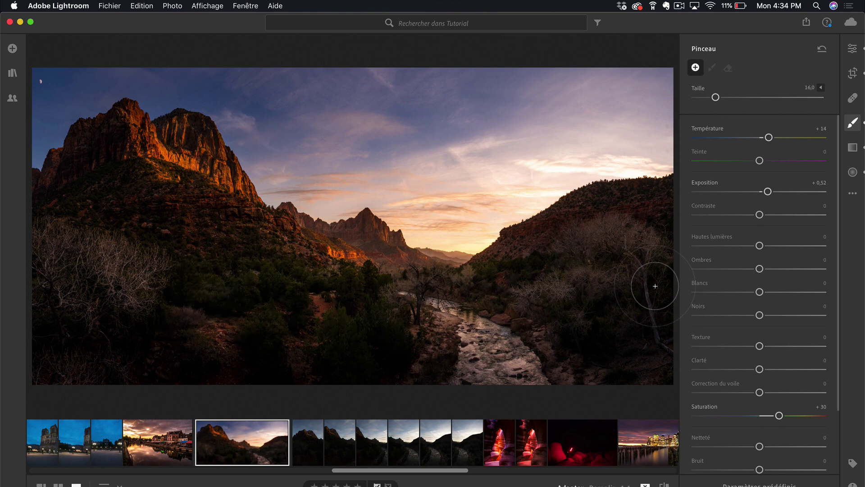
{"action": "left_click_drag", "start_coordinate": [655, 287], "coordinate": [648, 278]}
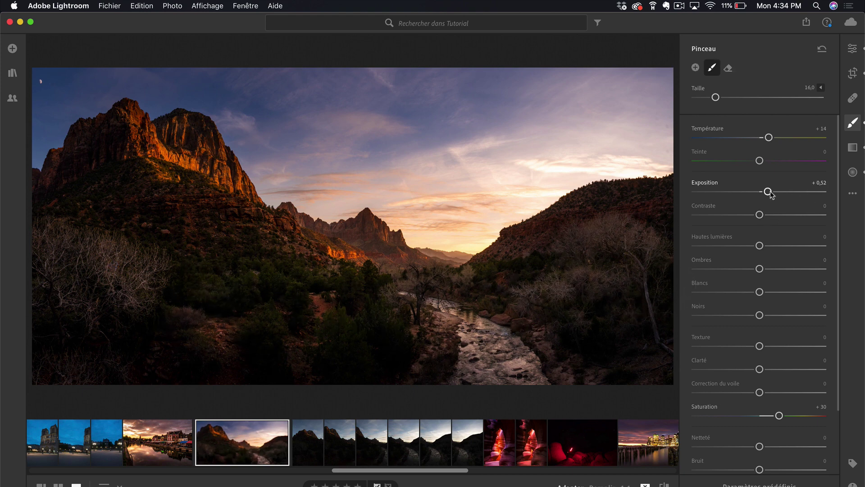
{"action": "left_click_drag", "start_coordinate": [768, 191], "coordinate": [772, 191]}
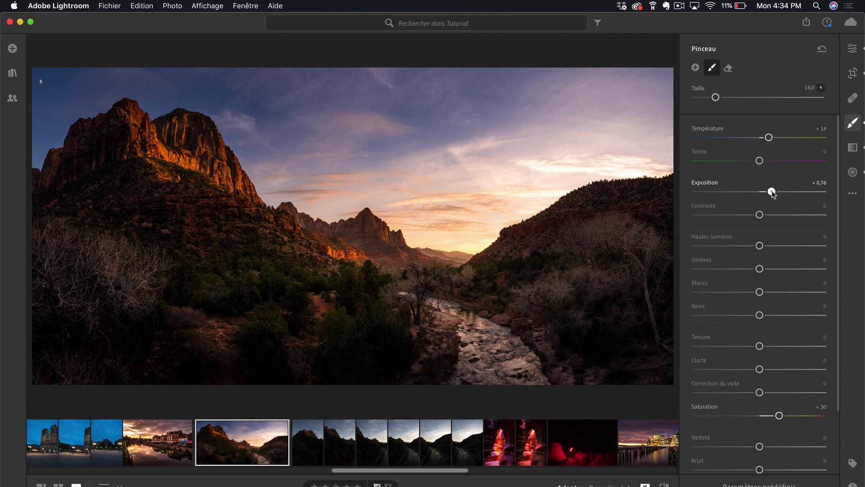
Paint another new brush mask from the large mountain's shaded slope down to the riverbank, at Exposition +0,76
{"action": "left_click", "coordinate": [696, 68]}
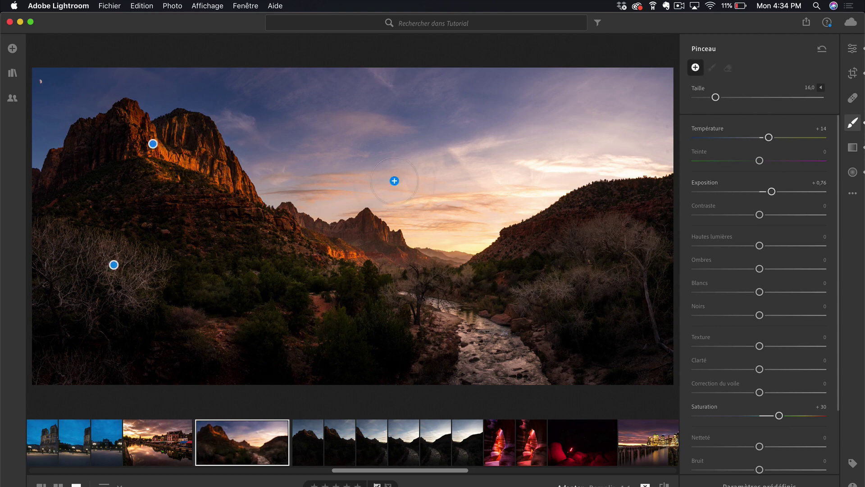
{"action": "mouse_move", "coordinate": [91, 172]}
{"action": "left_mouse_down"}
{"action": "mouse_move", "coordinate": [137, 178]}
{"action": "mouse_move", "coordinate": [177, 160]}
{"action": "mouse_move", "coordinate": [200, 162]}
{"action": "mouse_move", "coordinate": [216, 168]}
{"action": "mouse_move", "coordinate": [243, 215]}
{"action": "mouse_move", "coordinate": [272, 209]}
{"action": "mouse_move", "coordinate": [317, 248]}
{"action": "mouse_move", "coordinate": [360, 261]}
{"action": "mouse_move", "coordinate": [459, 264]}
{"action": "mouse_move", "coordinate": [466, 268]}
{"action": "mouse_move", "coordinate": [461, 291]}
{"action": "left_mouse_up"}
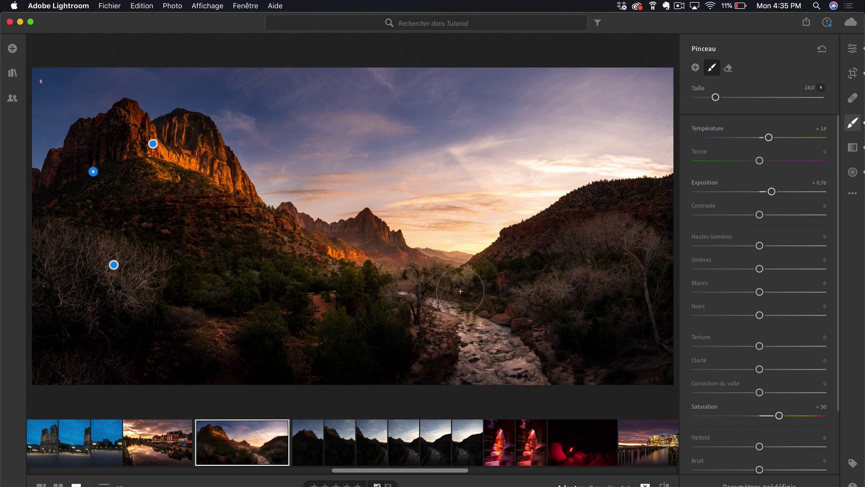
Extend the current brush mask over the river and its bank, and set that mask's Exposition to +0,56
{"action": "mouse_move", "coordinate": [483, 254]}
{"action": "left_mouse_down"}
{"action": "mouse_move", "coordinate": [289, 216]}
{"action": "mouse_move", "coordinate": [453, 230]}
{"action": "mouse_move", "coordinate": [438, 277]}
{"action": "mouse_move", "coordinate": [466, 332]}
{"action": "mouse_move", "coordinate": [489, 332]}
{"action": "mouse_move", "coordinate": [333, 255]}
{"action": "mouse_move", "coordinate": [285, 243]}
{"action": "mouse_move", "coordinate": [452, 261]}
{"action": "mouse_move", "coordinate": [531, 342]}
{"action": "left_mouse_up"}
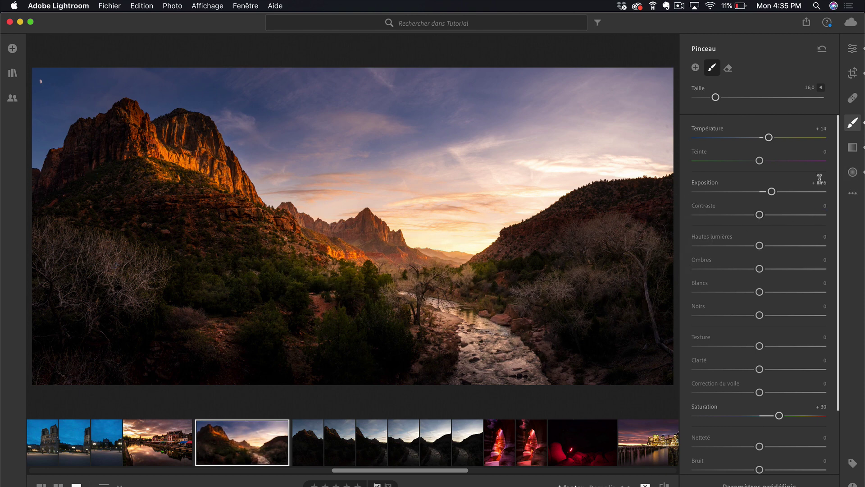
{"action": "left_click_drag", "start_coordinate": [771, 191], "coordinate": [768, 192]}
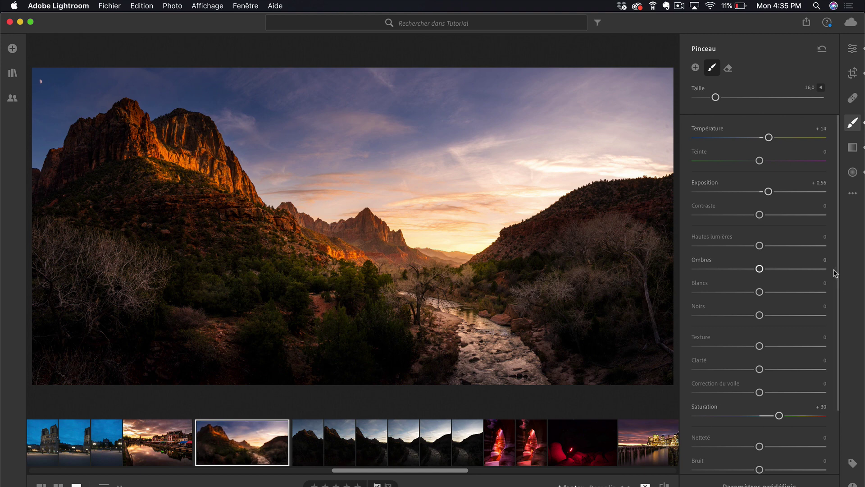
{"action": "left_click_drag", "start_coordinate": [838, 275], "coordinate": [841, 357]}
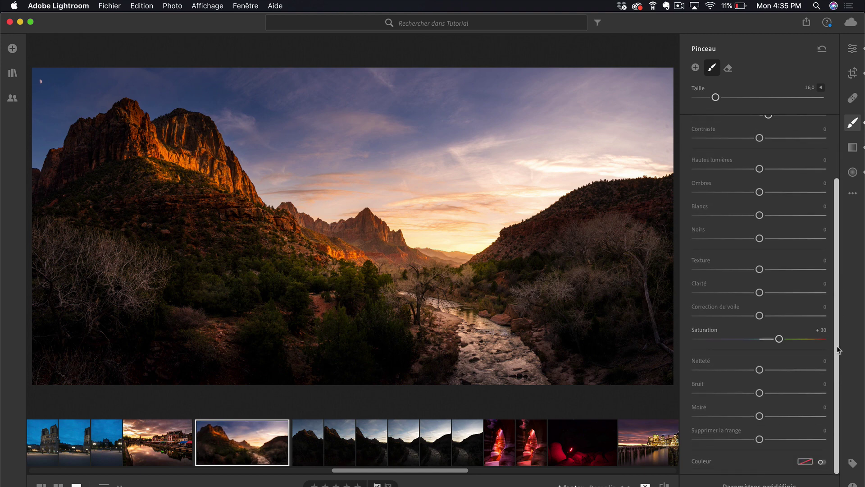
{"action": "scroll", "coordinate": [837, 345], "scroll_direction": "up", "scroll_amount": 4}
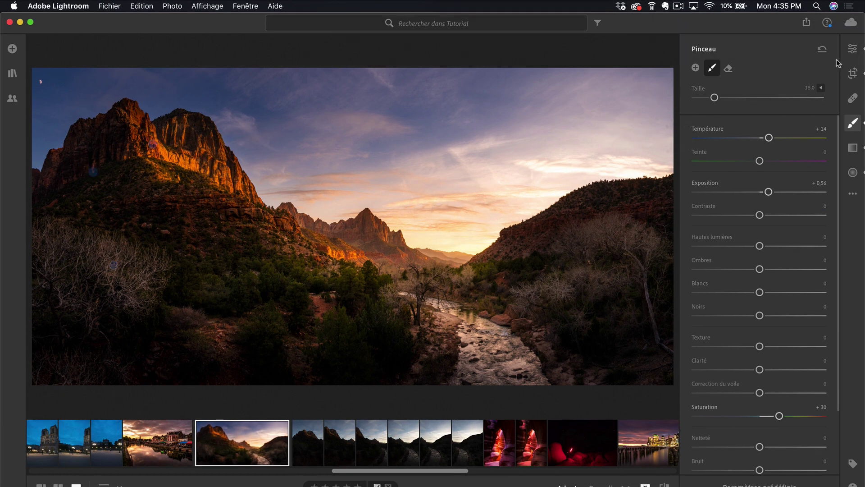
Return to the global adjustments and, in the color mixer, lower the reds' Teinte slightly and set their Saturation to +15
{"action": "key", "text": "e"}
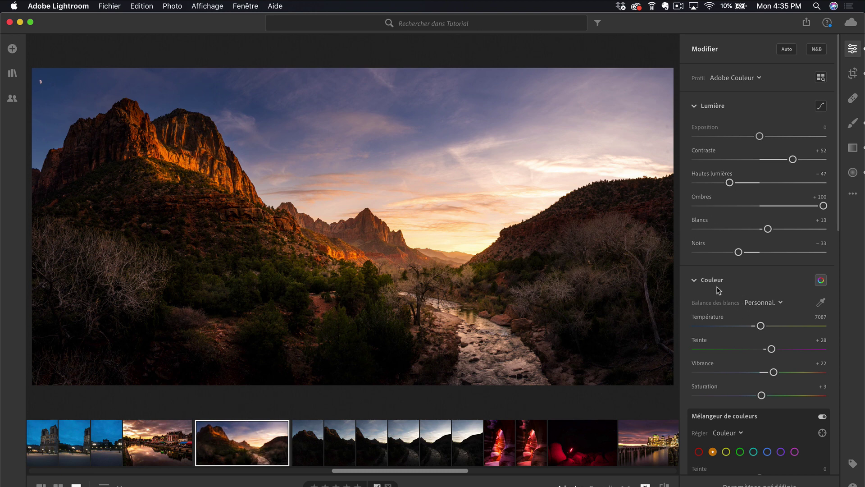
{"action": "scroll", "coordinate": [726, 305], "scroll_direction": "down", "scroll_amount": 2}
{"action": "scroll", "coordinate": [730, 303], "scroll_direction": "down", "scroll_amount": 4}
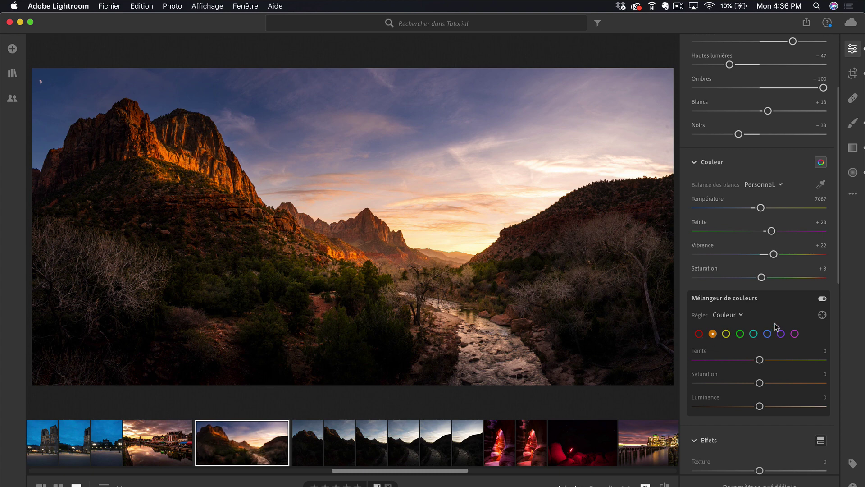
{"action": "left_click", "coordinate": [699, 334]}
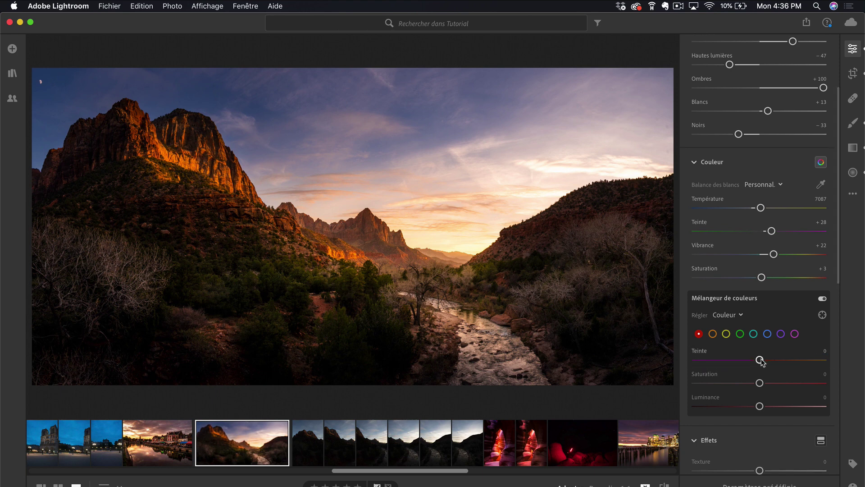
{"action": "left_click_drag", "start_coordinate": [761, 360], "coordinate": [770, 384]}
{"action": "left_click_drag", "start_coordinate": [764, 383], "coordinate": [793, 360]}
In the color mixer, set the oranges to Teinte −21 and Saturation +4, and the yellows' Teinte to −14
{"action": "left_click", "coordinate": [712, 333]}
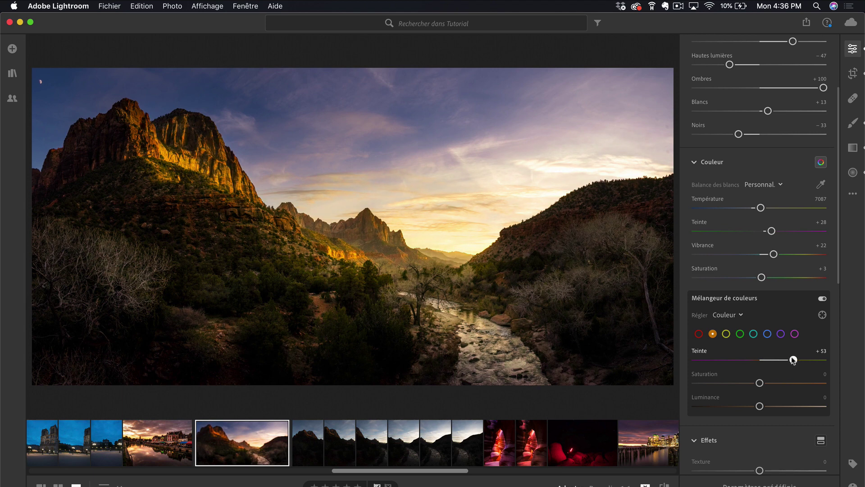
{"action": "left_click_drag", "start_coordinate": [792, 360], "coordinate": [758, 382]}
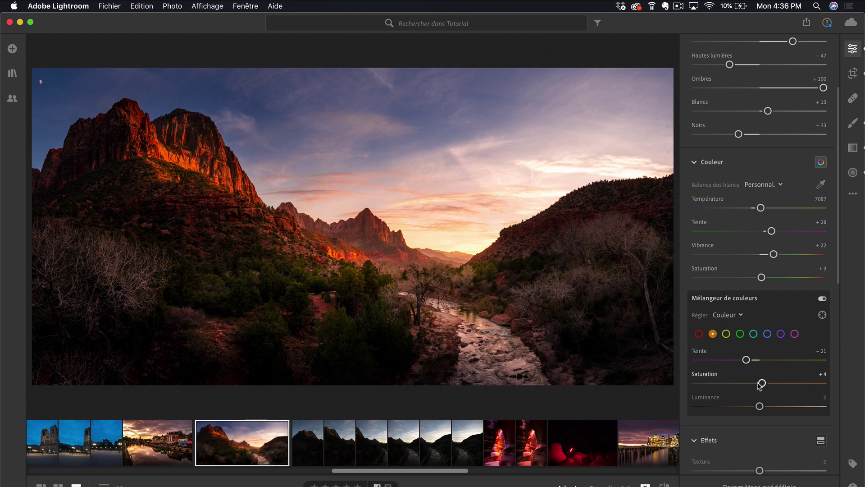
{"action": "left_click", "coordinate": [726, 336]}
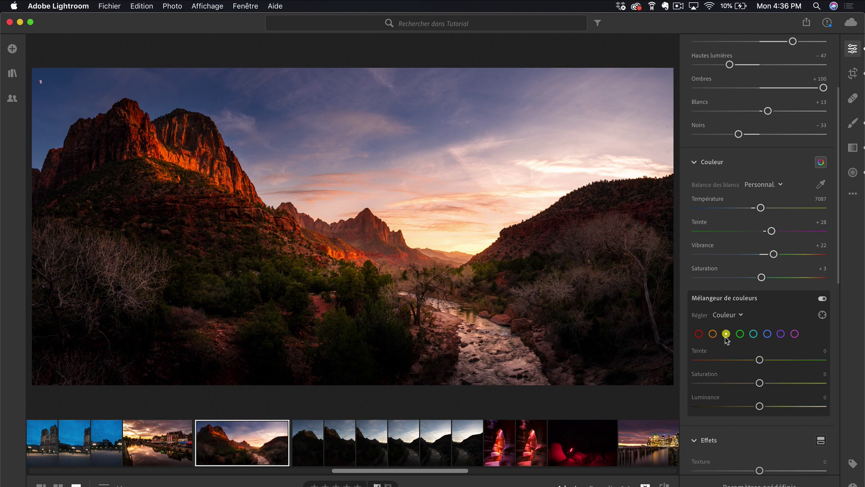
{"action": "mouse_move", "coordinate": [760, 360]}
{"action": "left_mouse_down"}
{"action": "mouse_move", "coordinate": [799, 360]}
{"action": "mouse_move", "coordinate": [741, 360]}
{"action": "mouse_move", "coordinate": [749, 360]}
{"action": "left_mouse_up"}
Use the targeted Teinte adjustment on the sunlit cliff to bring the oranges to −33, and check the red, orange and yellow values
{"action": "left_click", "coordinate": [822, 315]}
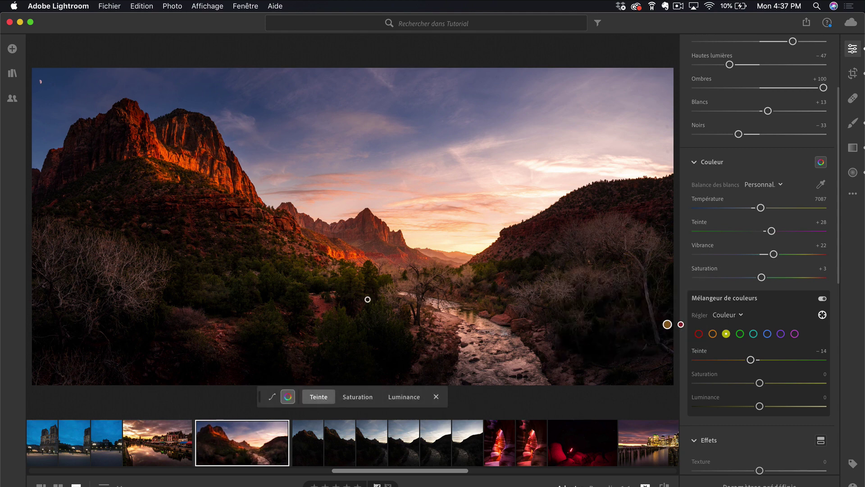
{"action": "mouse_move", "coordinate": [224, 169]}
{"action": "left_mouse_down"}
{"action": "mouse_move", "coordinate": [200, 170]}
{"action": "mouse_move", "coordinate": [233, 170]}
{"action": "mouse_move", "coordinate": [208, 169]}
{"action": "left_mouse_up"}
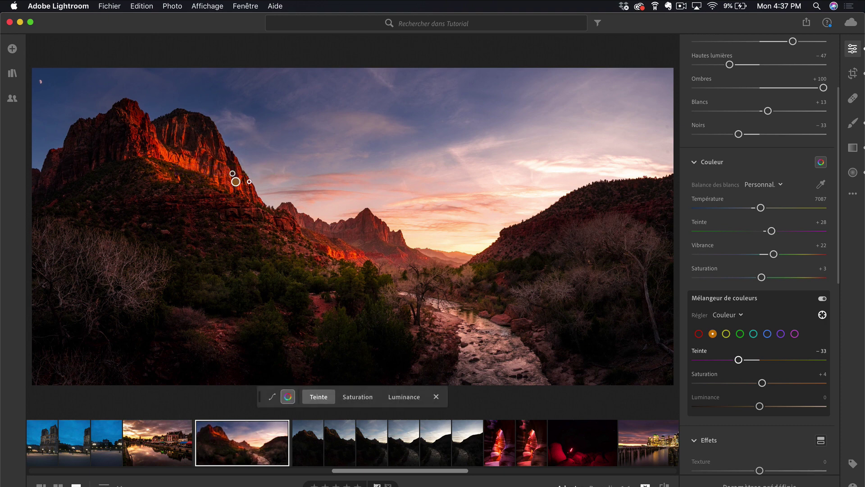
{"action": "left_click", "coordinate": [699, 334]}
{"action": "left_click", "coordinate": [712, 335]}
{"action": "left_click", "coordinate": [726, 334]}
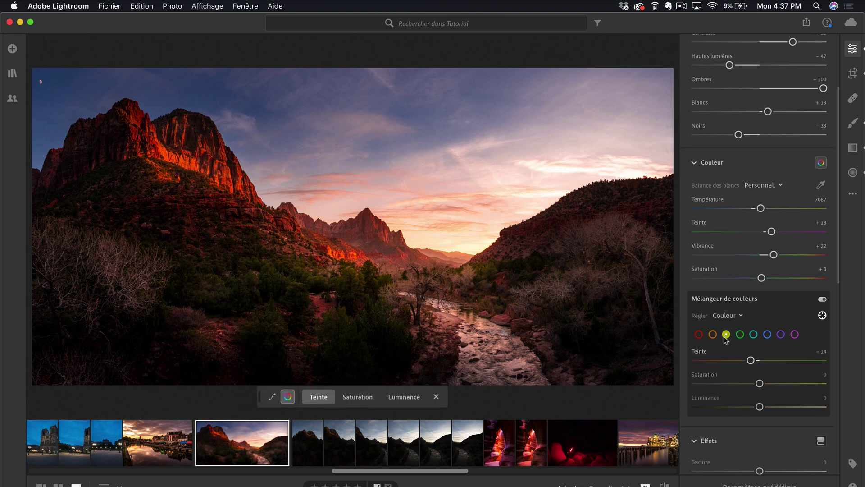
Set the color mixer's blues to Teinte −15 and Saturation +12
{"action": "left_click", "coordinate": [767, 334]}
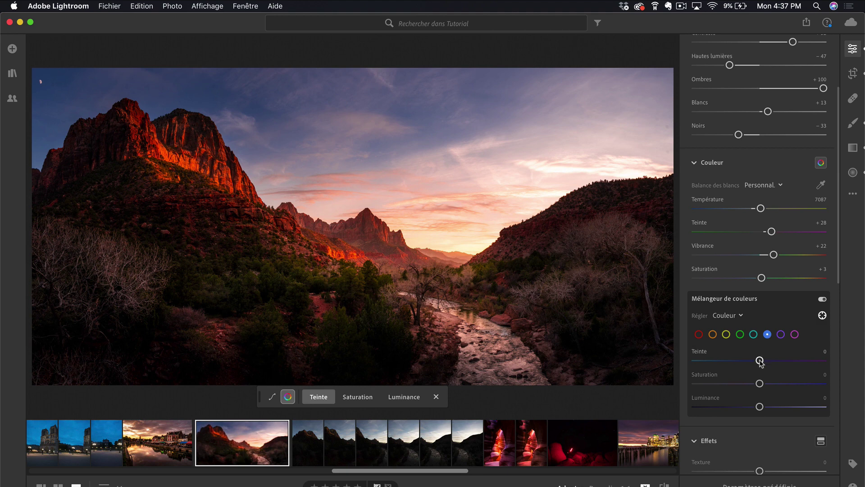
{"action": "left_click_drag", "start_coordinate": [760, 361], "coordinate": [846, 384]}
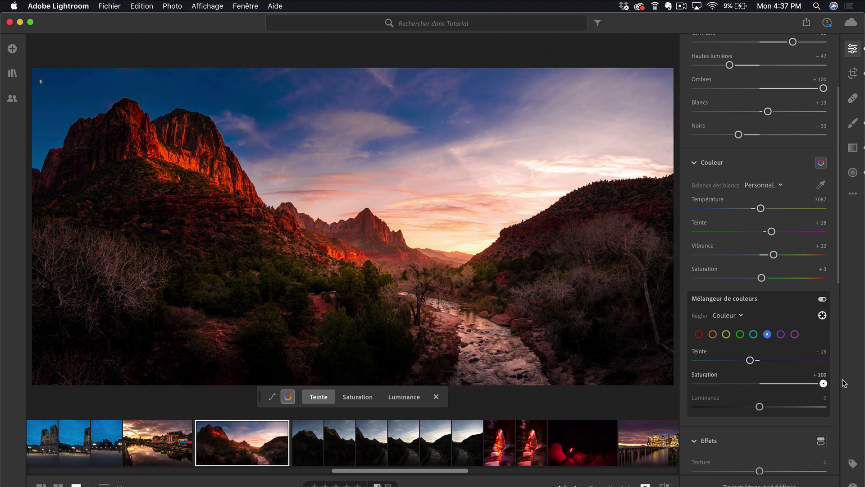
{"action": "left_click_drag", "start_coordinate": [844, 384], "coordinate": [768, 387]}
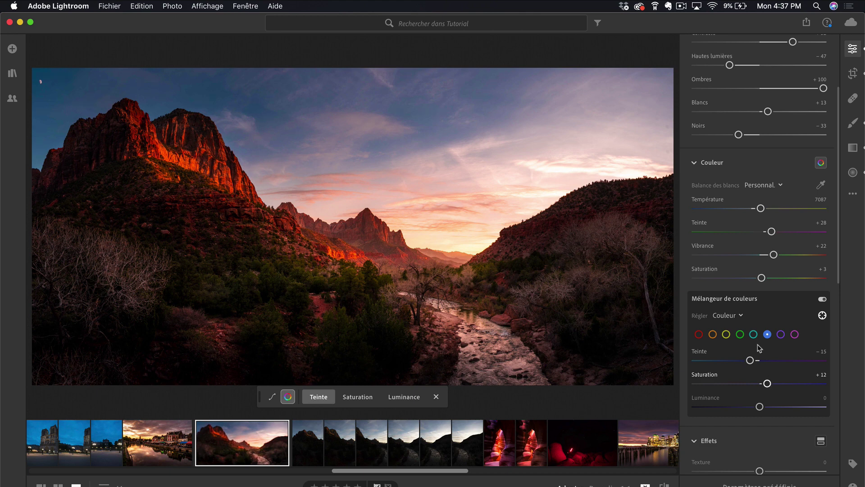
Reduce the reds' Saturation in the color mixer and set the oranges' Teinte to −28
{"action": "left_click", "coordinate": [698, 334]}
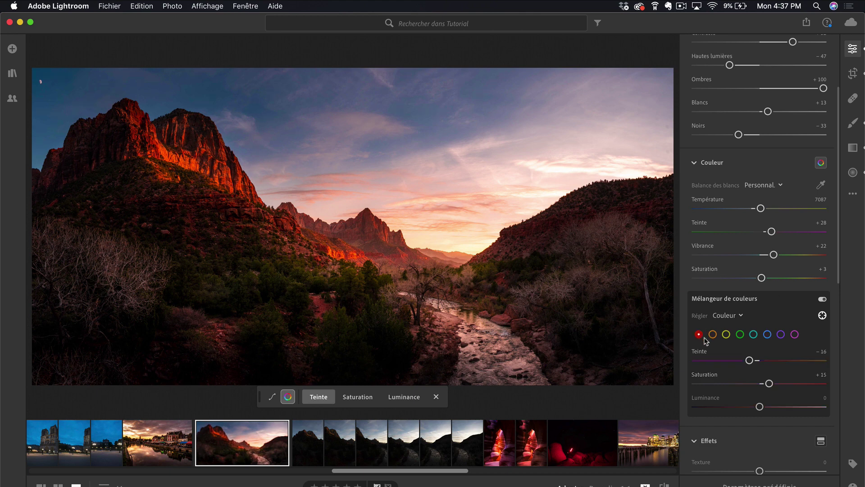
{"action": "left_click_drag", "start_coordinate": [769, 384], "coordinate": [761, 384]}
{"action": "left_click", "coordinate": [712, 334]}
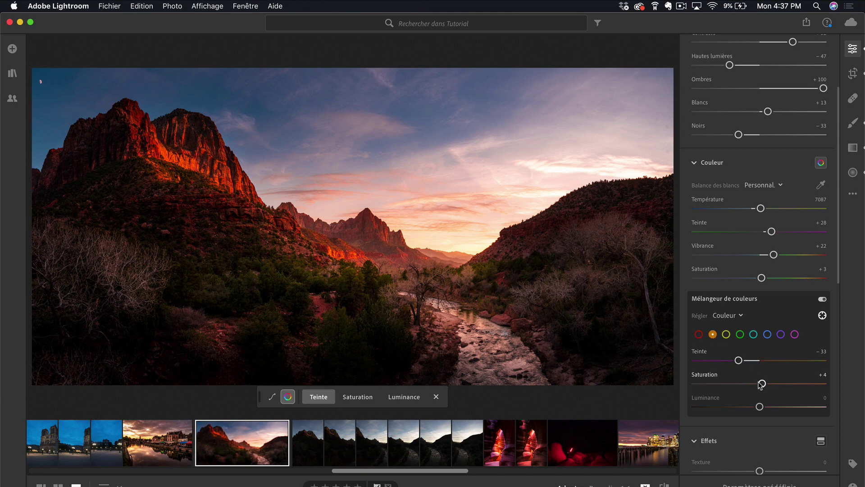
{"action": "left_click_drag", "start_coordinate": [739, 364], "coordinate": [744, 366]}
Preview the enlarged photo without the adjustment controls, and in the effects set Texture to +16 and Clarté to −11
{"action": "left_click", "coordinate": [852, 48]}
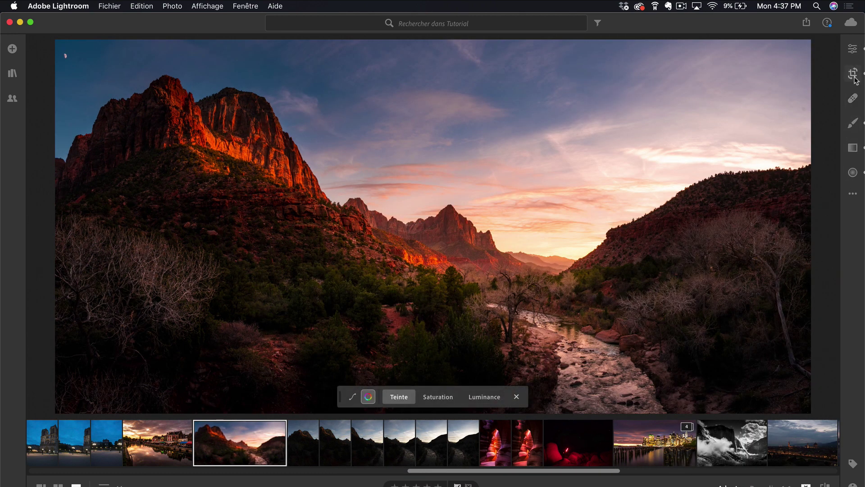
{"action": "left_click", "coordinate": [856, 50]}
{"action": "scroll", "coordinate": [771, 270], "scroll_direction": "down", "scroll_amount": 10}
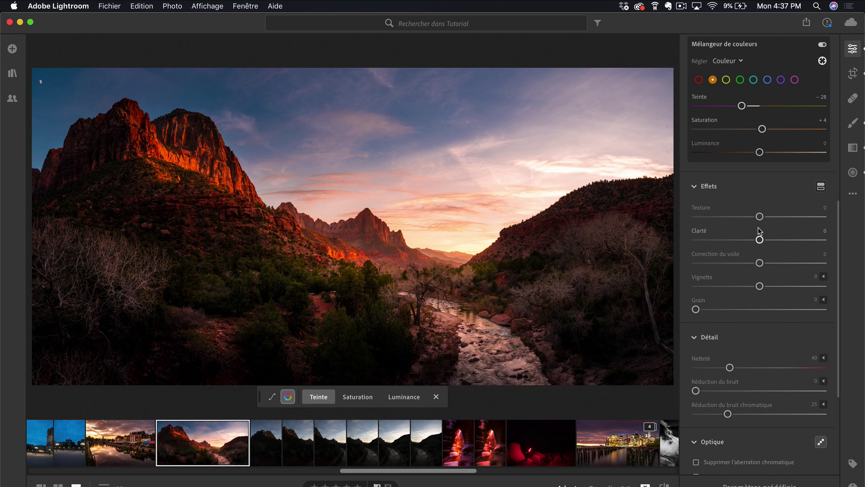
{"action": "left_click_drag", "start_coordinate": [759, 217], "coordinate": [771, 217]}
{"action": "left_click_drag", "start_coordinate": [760, 240], "coordinate": [753, 240]}
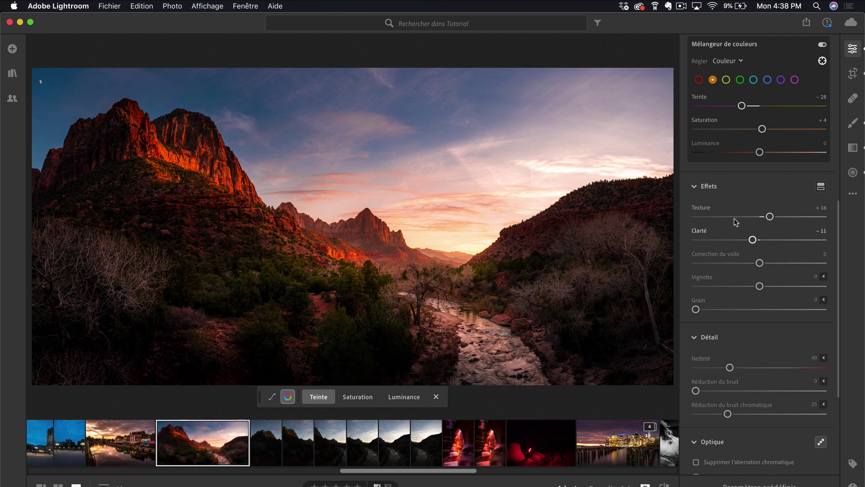
Set the detail values to Netteté 70 and Réduction du bruit 10
{"action": "scroll", "coordinate": [776, 308], "scroll_direction": "down", "scroll_amount": 2}
{"action": "scroll", "coordinate": [775, 308], "scroll_direction": "down", "scroll_amount": 6}
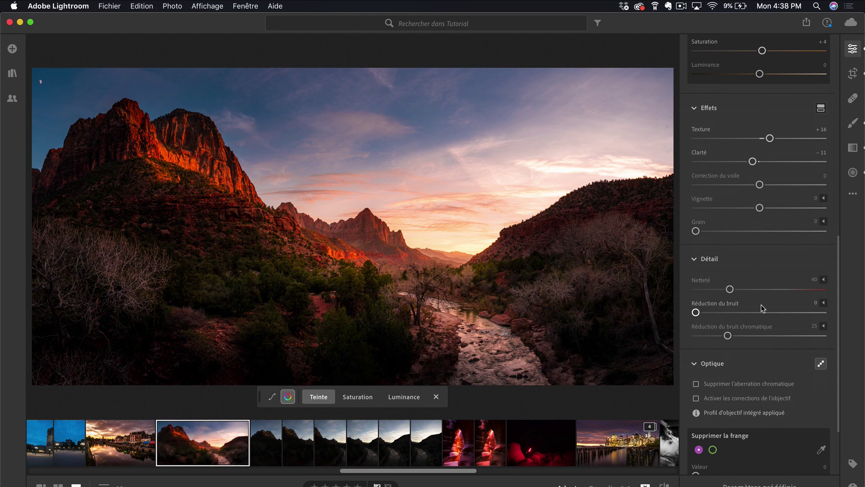
{"action": "left_click_drag", "start_coordinate": [732, 291], "coordinate": [755, 289]}
{"action": "left_click_drag", "start_coordinate": [696, 312], "coordinate": [713, 315]}
{"action": "scroll", "coordinate": [753, 370], "scroll_direction": "down", "scroll_amount": 2}
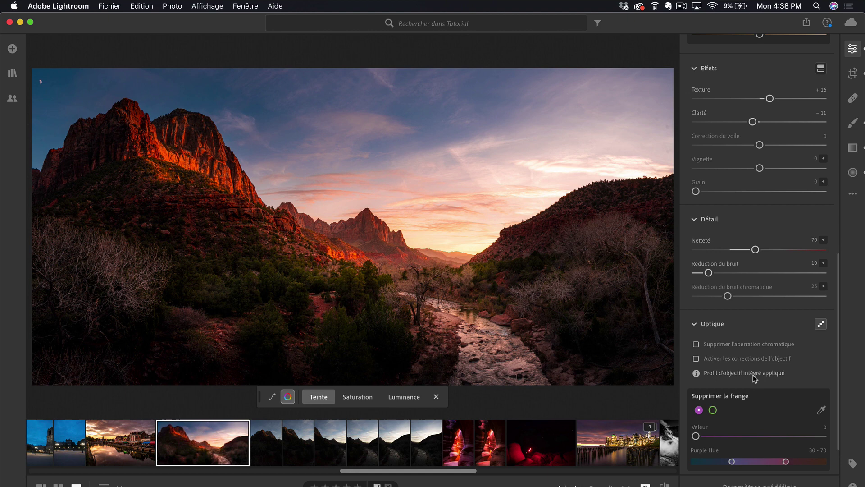
Enable chromatic aberration removal and lens corrections, comparing the photo with the lens correction off and on
{"action": "left_click", "coordinate": [764, 347]}
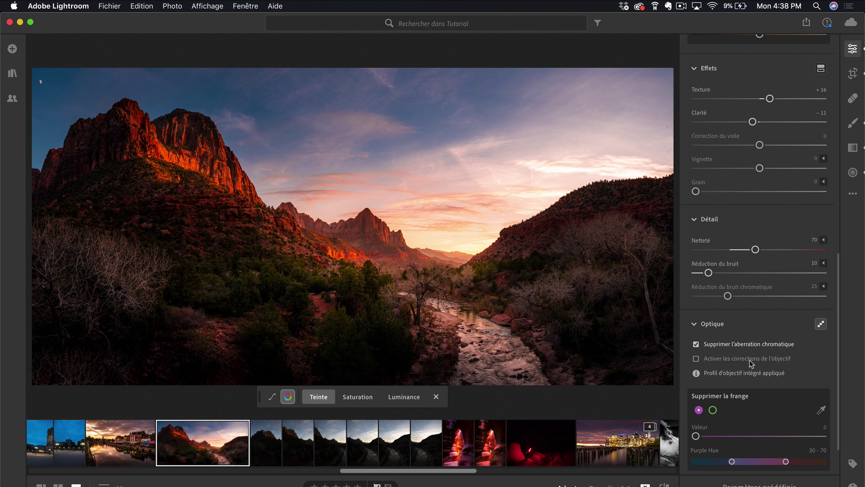
{"action": "left_click", "coordinate": [756, 361]}
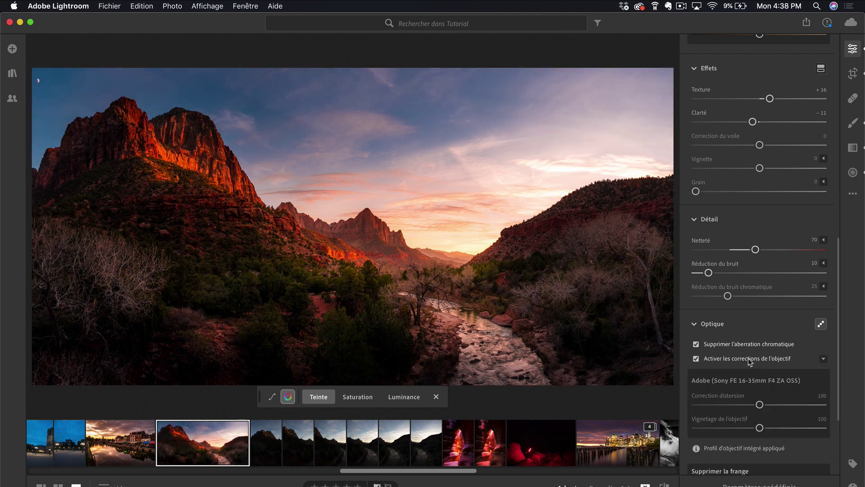
{"action": "left_click", "coordinate": [750, 361]}
{"action": "left_click", "coordinate": [748, 360]}
{"action": "scroll", "coordinate": [775, 351], "scroll_direction": "down", "scroll_amount": 5}
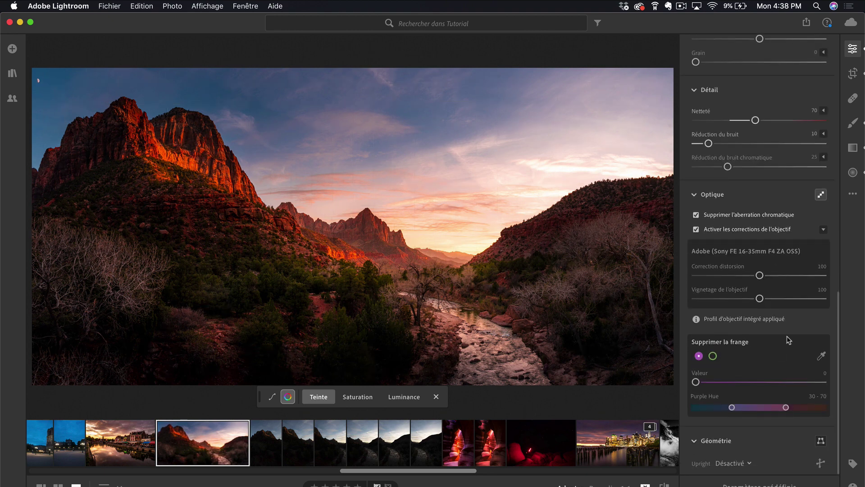
{"action": "scroll", "coordinate": [789, 340], "scroll_direction": "down", "scroll_amount": 1}
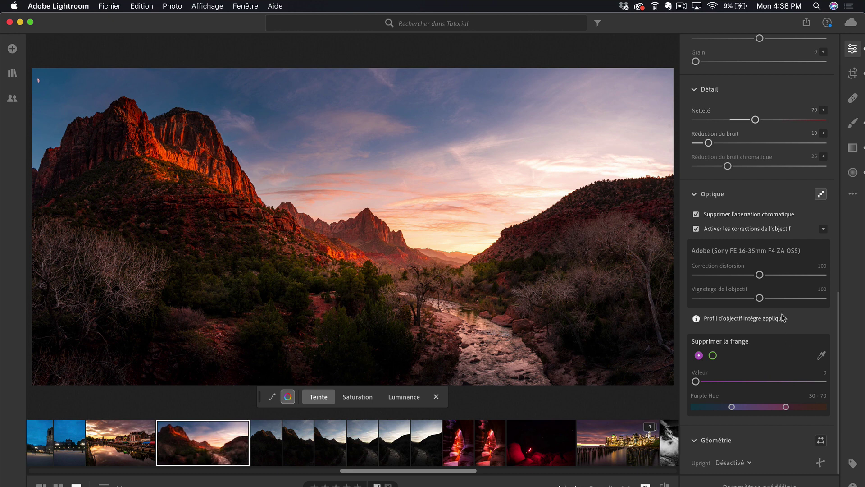
Darken the photo's edges slightly with a negative Vignette value
{"action": "scroll", "coordinate": [781, 317], "scroll_direction": "up", "scroll_amount": 1}
{"action": "scroll", "coordinate": [782, 317], "scroll_direction": "up", "scroll_amount": 5}
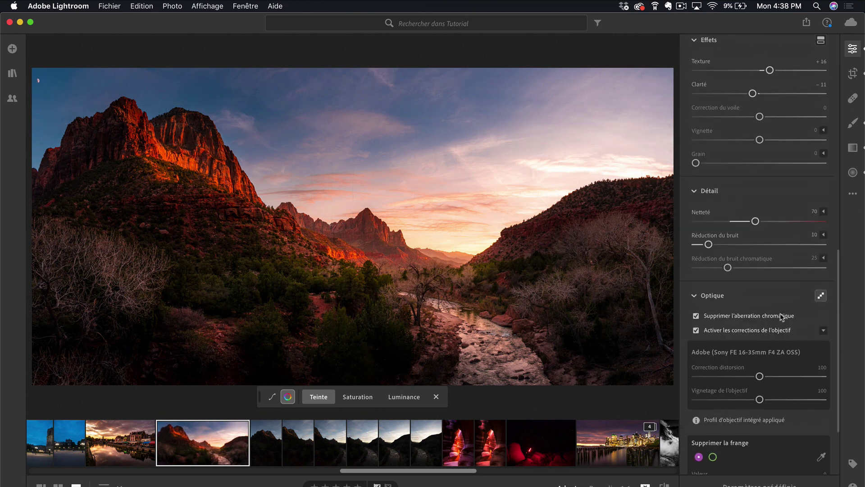
{"action": "left_click_drag", "start_coordinate": [760, 140], "coordinate": [745, 149]}
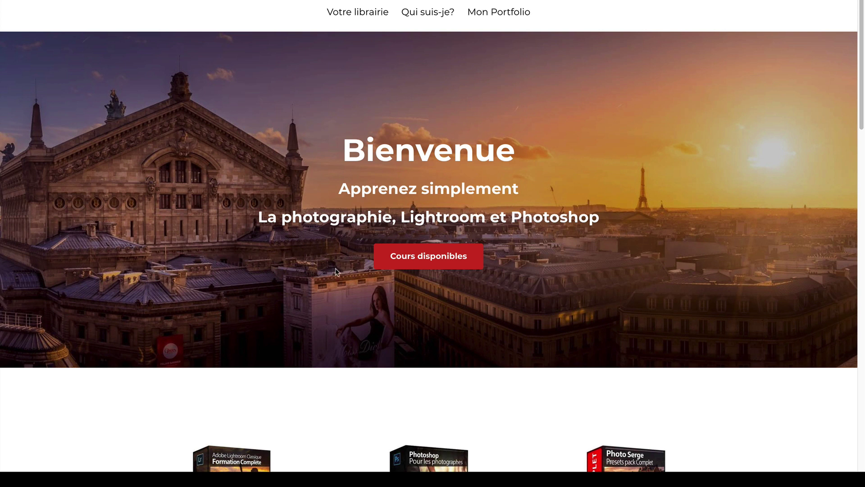
{"action": "scroll", "coordinate": [580, 310], "scroll_direction": "down", "scroll_amount": 3}
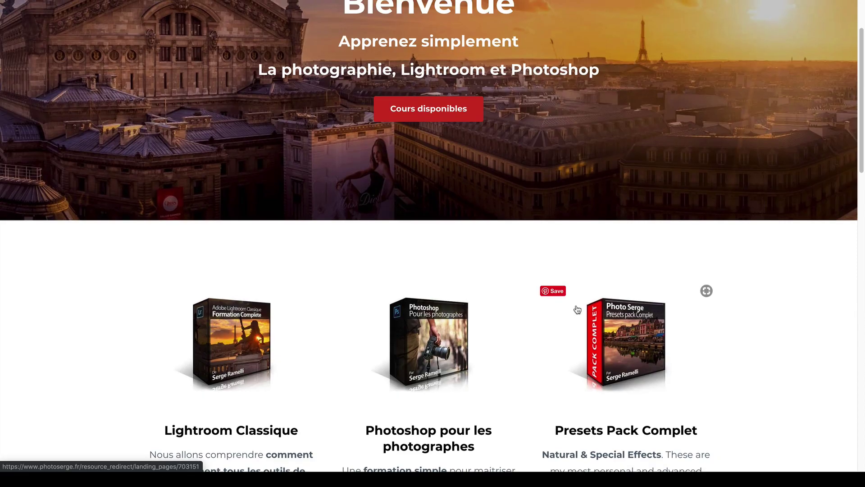
{"action": "scroll", "coordinate": [577, 310], "scroll_direction": "down", "scroll_amount": 2}
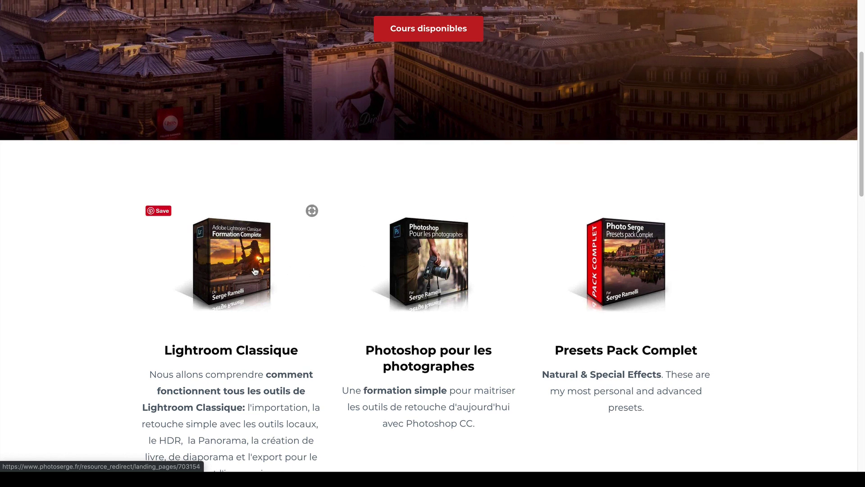